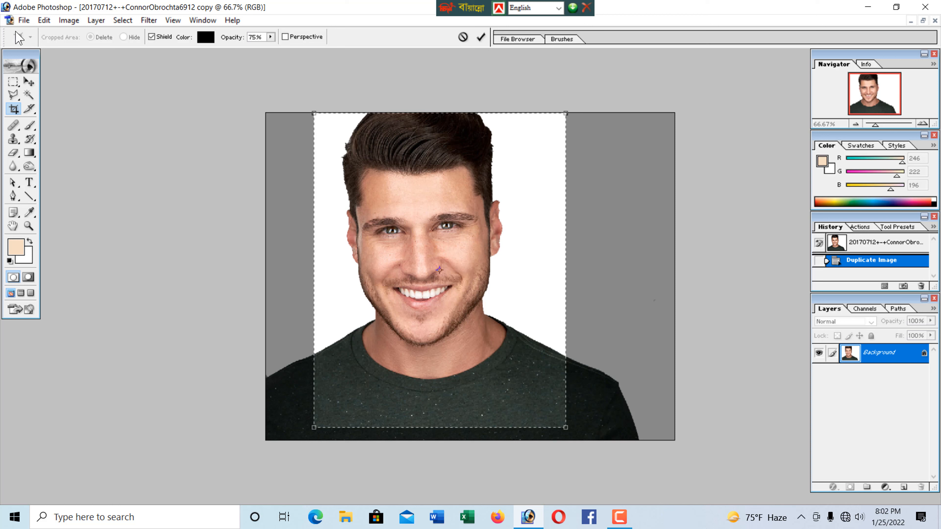
- Apply the pending 2 cm by 2.5 cm crop to the portrait copy and switch to the Move tool
click(69, 20)
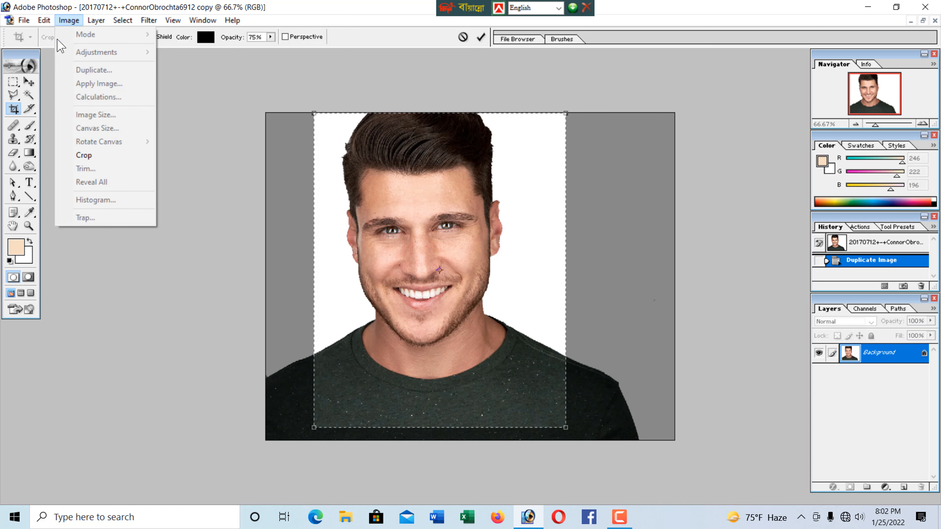
click(99, 158)
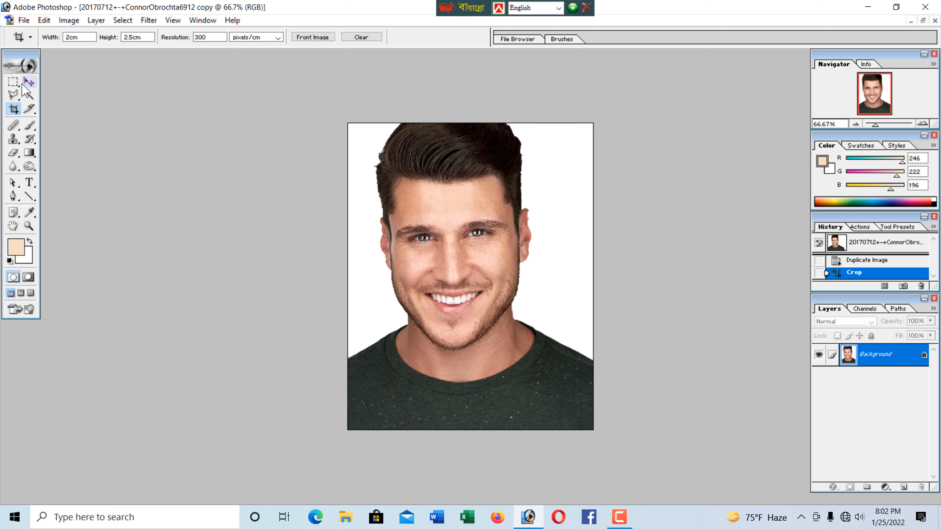
click(29, 82)
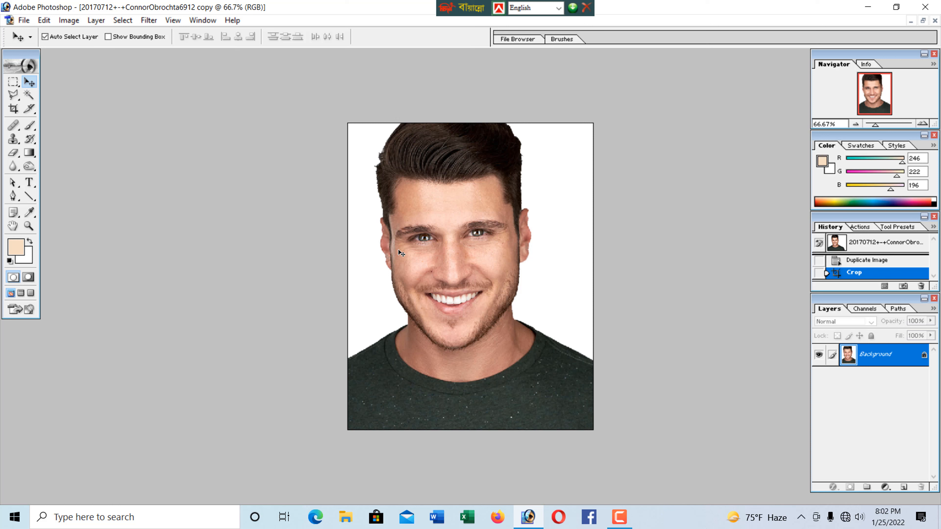
- Create a white A4 RGB document at 300 pixels/inch and place its window beside the portrait
key(ctrl+n)
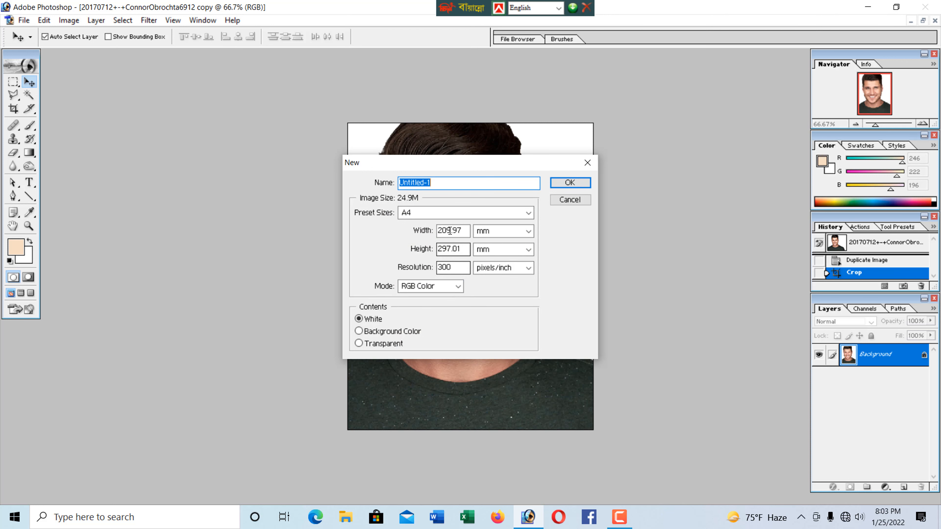
click(568, 183)
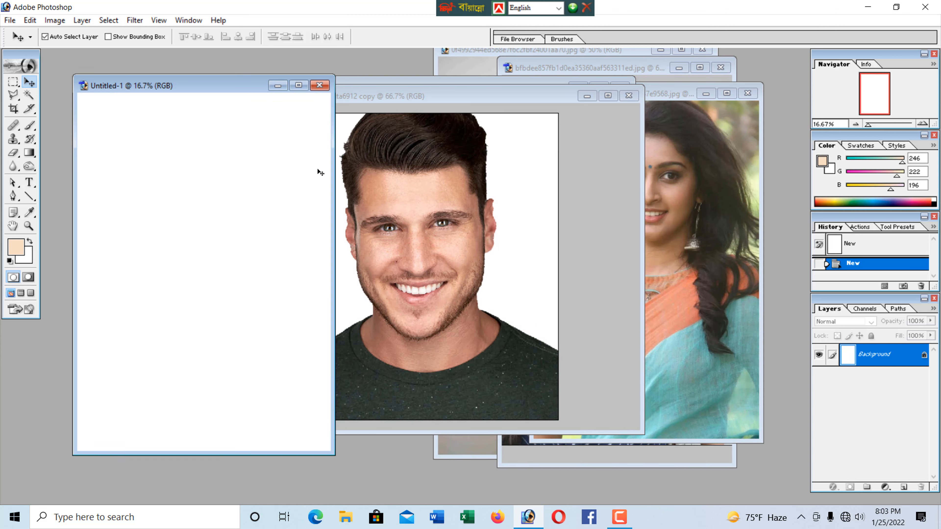
drag(250, 90, 703, 86)
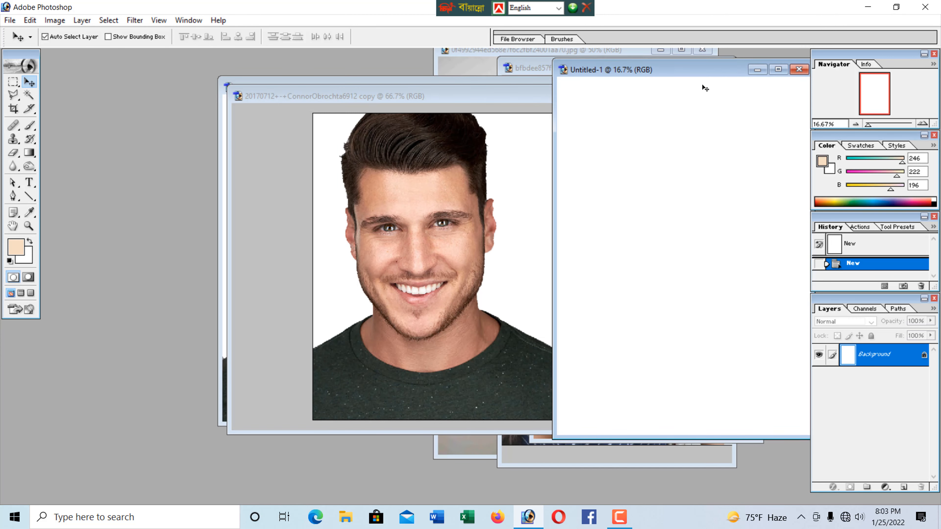
- Copy the entire cropped portrait into the blank A4 document and place it in the page's upper-left corner
click(441, 217)
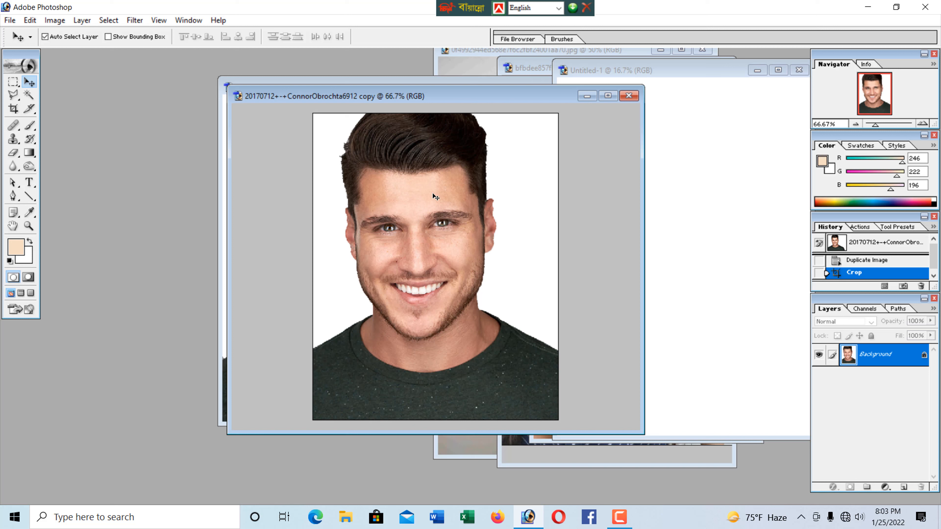
key(ctrl+a)
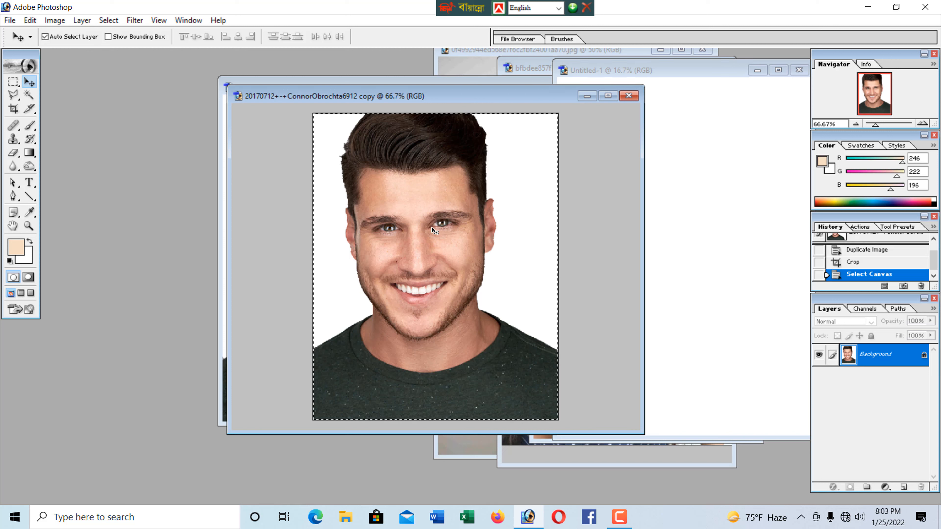
click(732, 135)
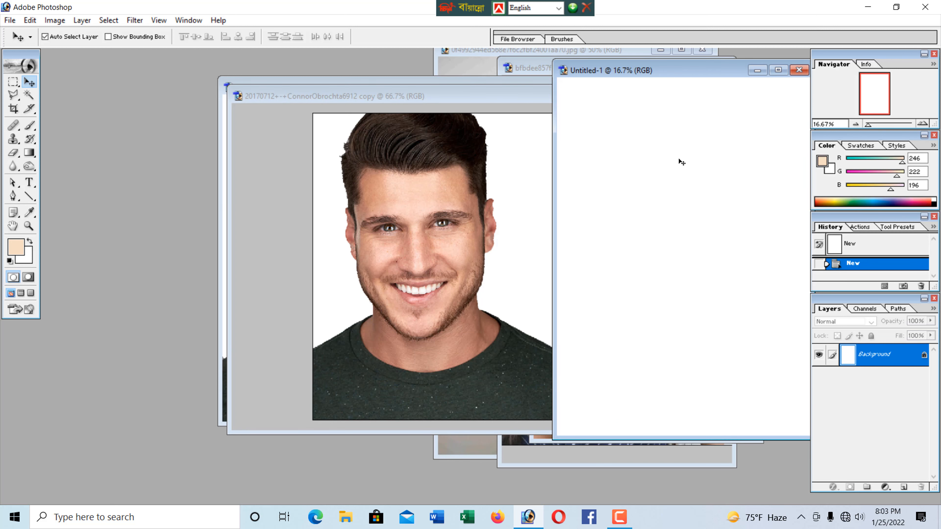
key(ctrl+v)
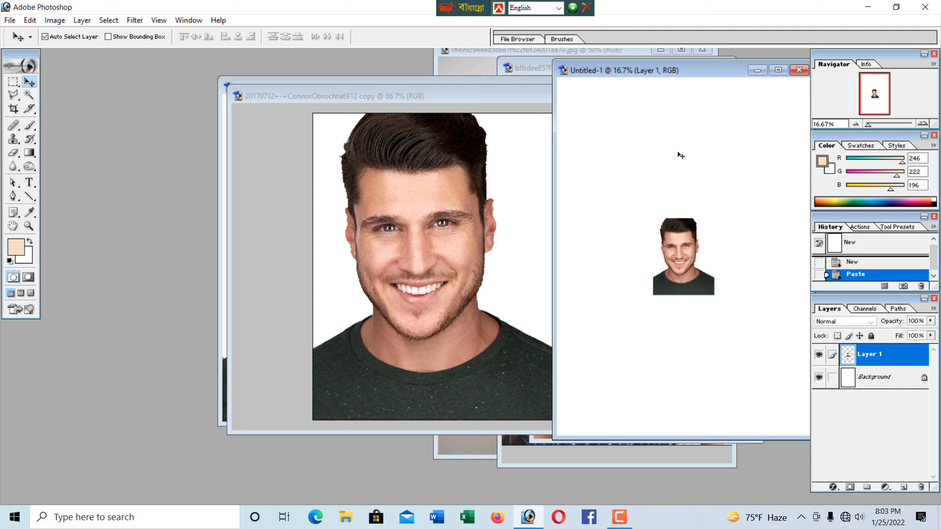
drag(678, 263, 582, 139)
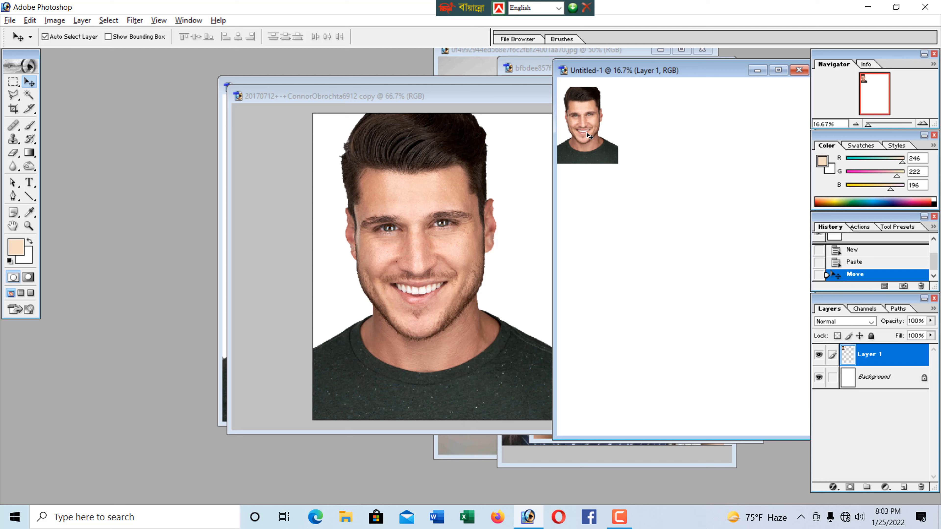
- Duplicate the portrait twice to form a row of three along the page's upper edge, and shift the document window aside
drag(586, 129, 709, 124)
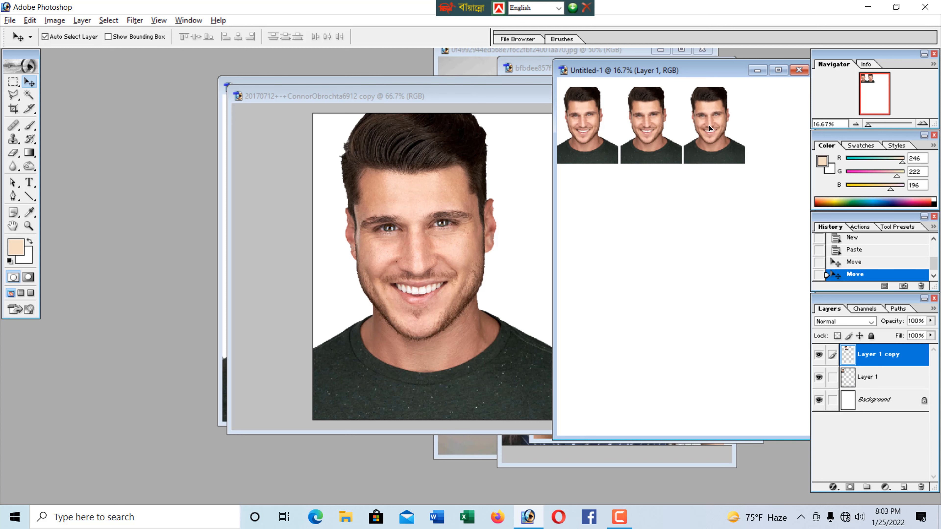
alt+click(708, 125)
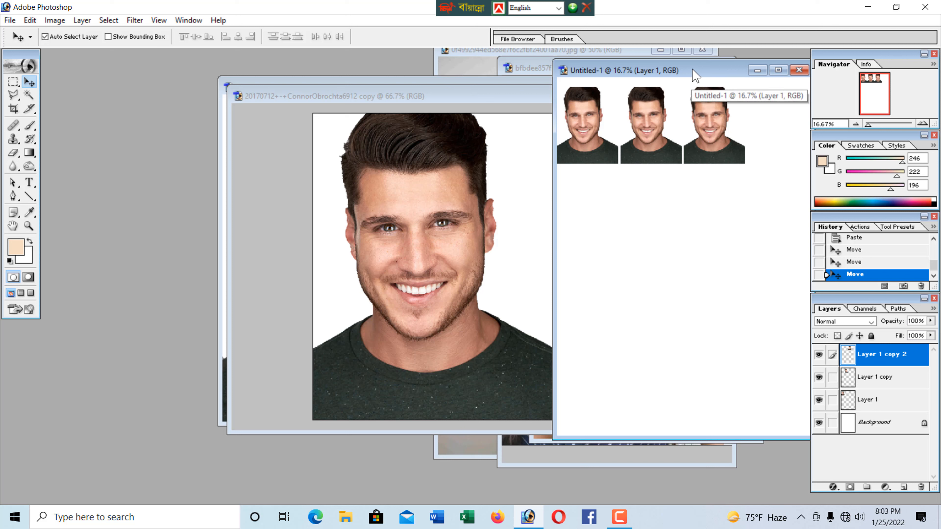
drag(693, 73, 454, 164)
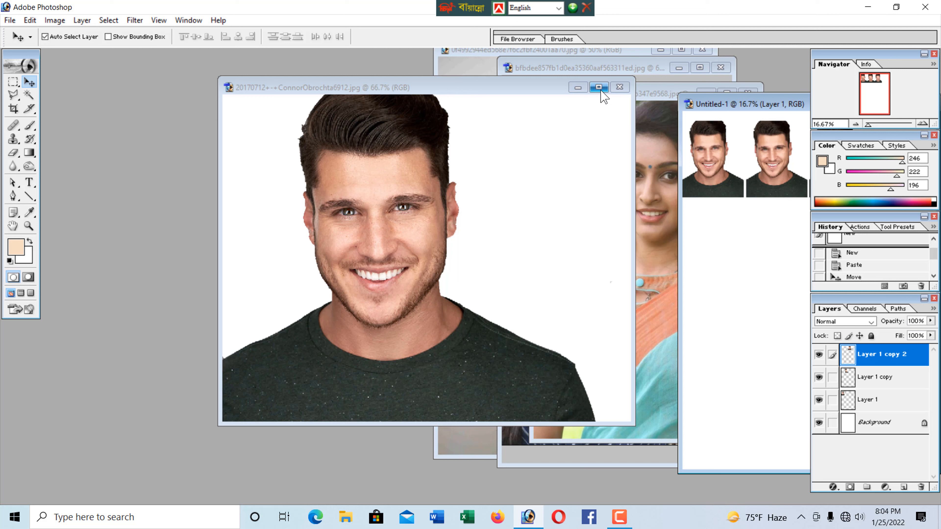
- Maximize the original portrait and configure the Crop tool to 1.6 in wide, 2 in high and 300 pixels/inch
click(599, 88)
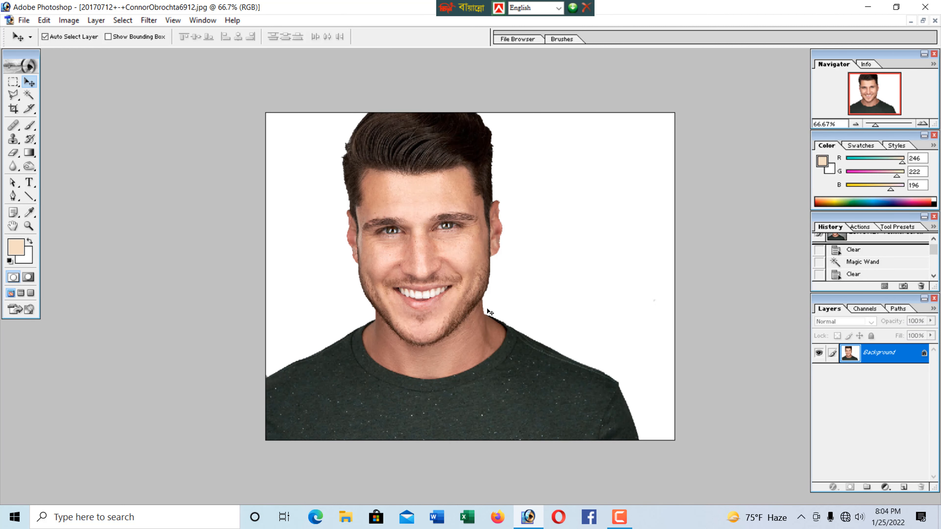
click(17, 109)
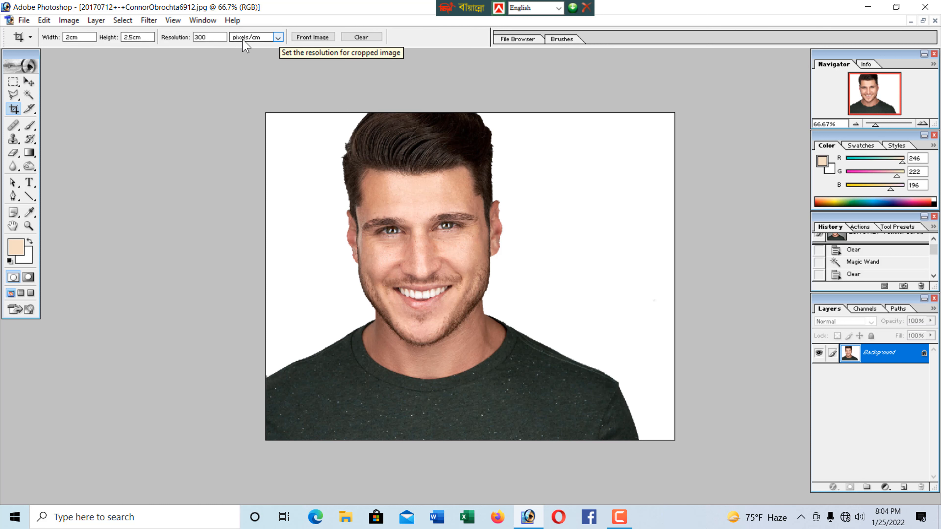
click(278, 39)
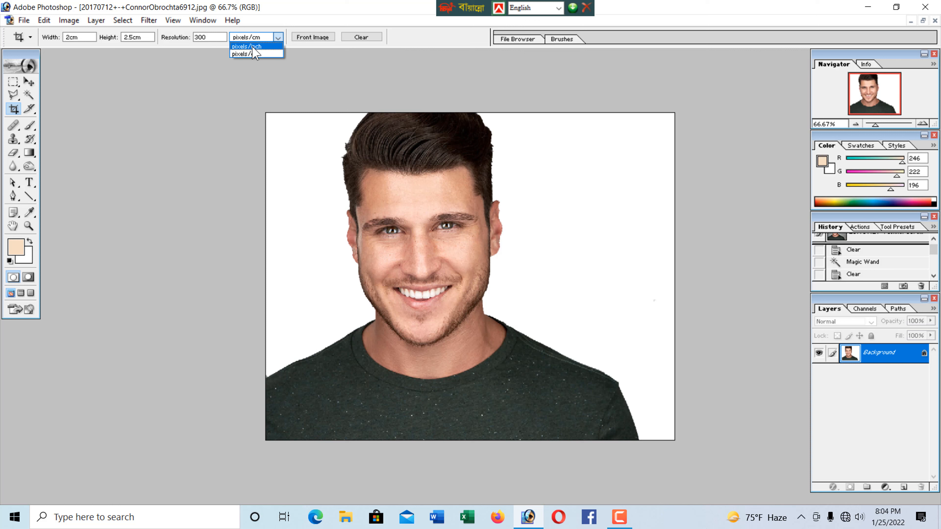
click(255, 48)
click(88, 34)
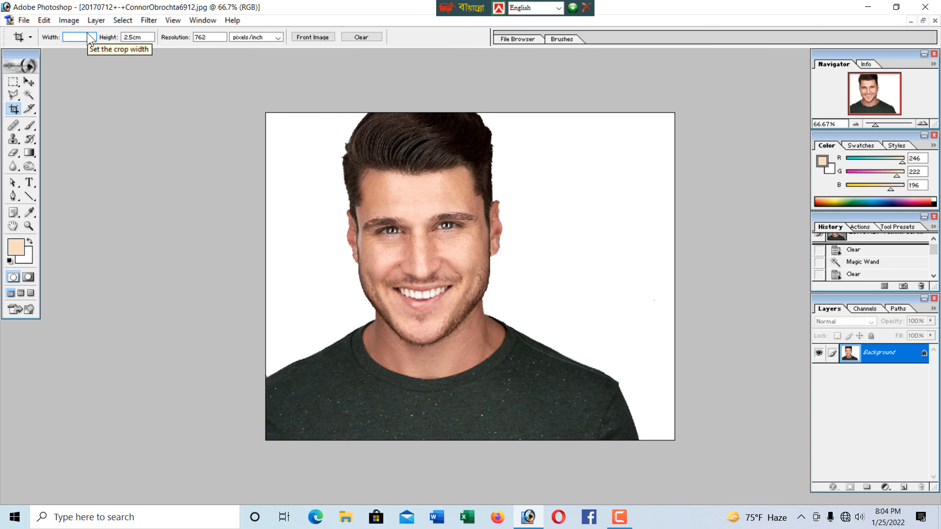
text(1)
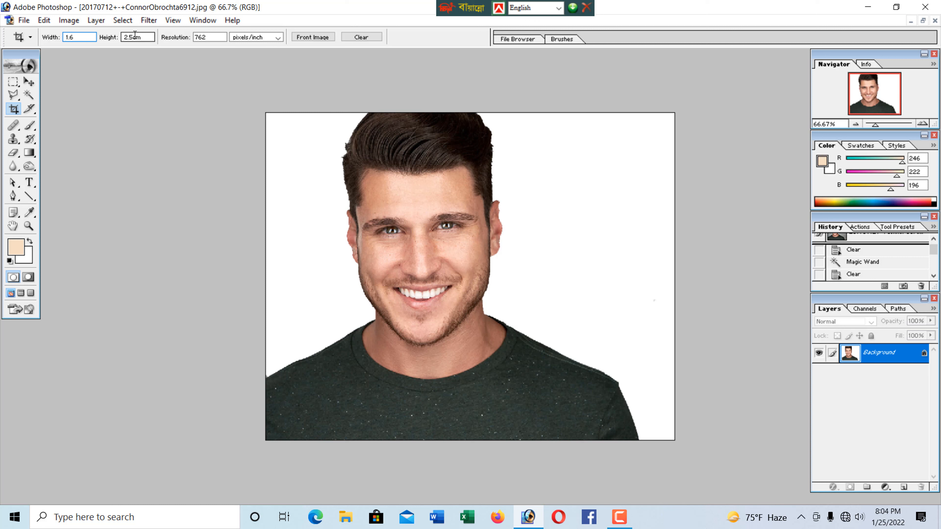
text(.6in)
key(Tab)
key(BackSpace)
text(2in)
drag(208, 38, 189, 38)
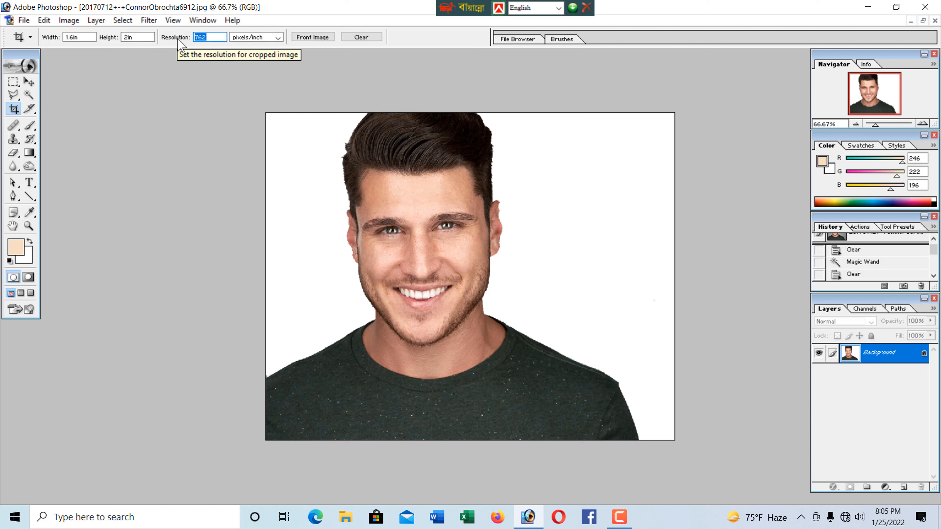
text(300)
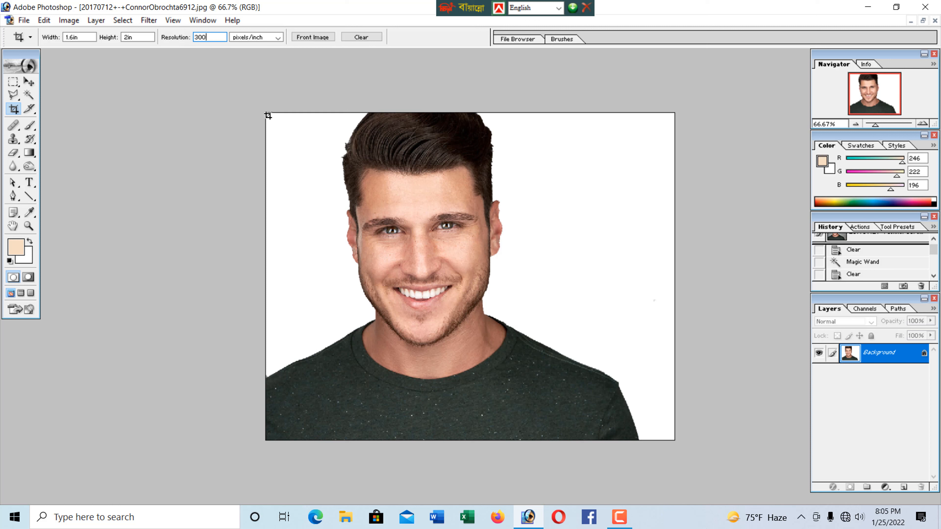
- Crop the portrait from the image's upper edge down to the shoulders, with the frame centred horizontally on the face
drag(268, 115, 548, 395)
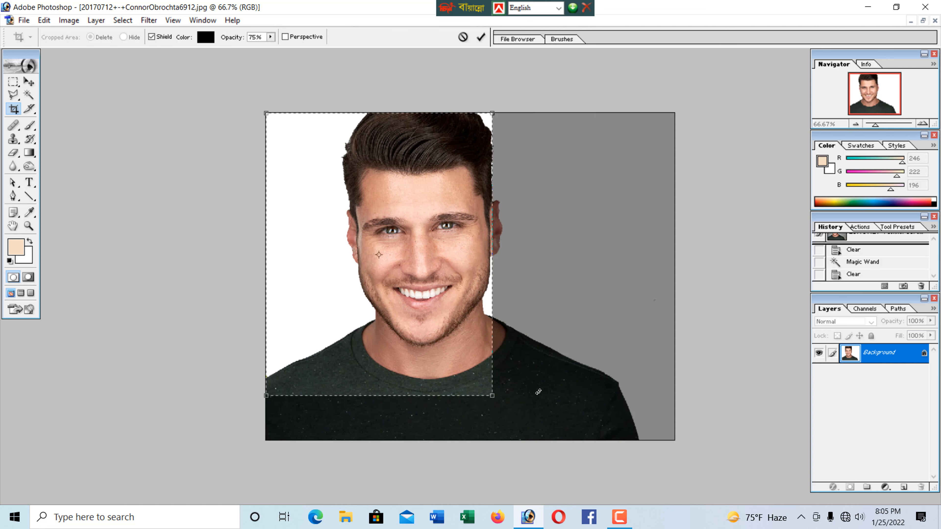
drag(482, 364, 502, 364)
key(Right)
key(Right)
key(Right)
key(Right)
key(Right)
key(Right)
key(Right)
key(Right)
key(Right)
key(Right)
key(Right)
key(Right)
key(Right)
key(Right)
key(Right)
key(Right)
key(Right)
key(Right)
key(Right)
key(Right)
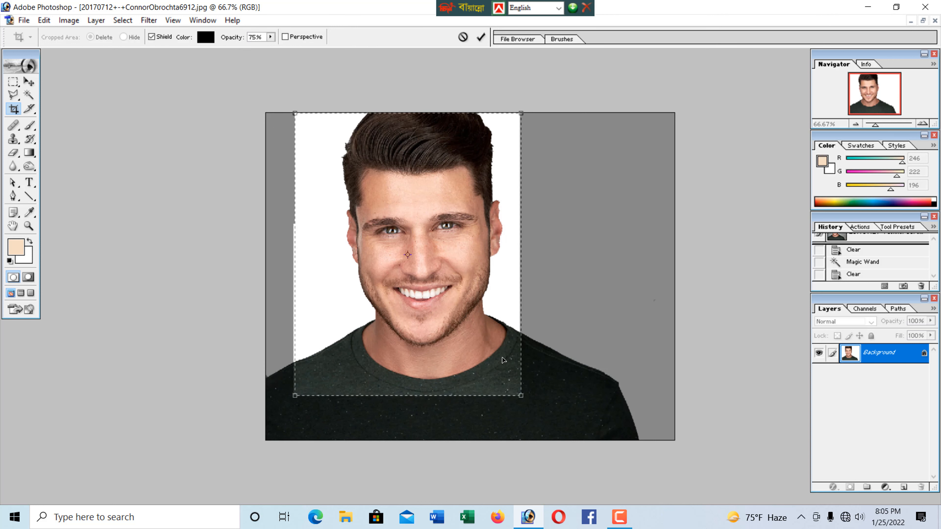
key(Right)
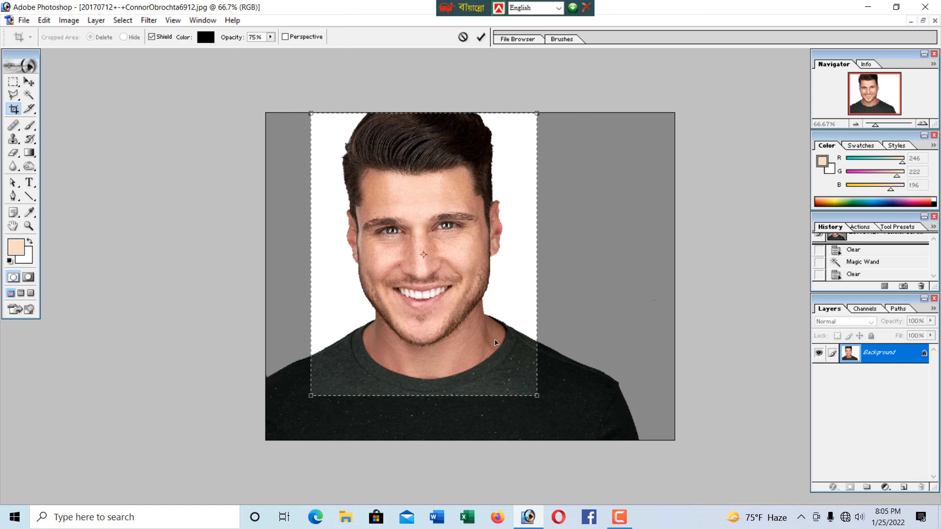
key(Return)
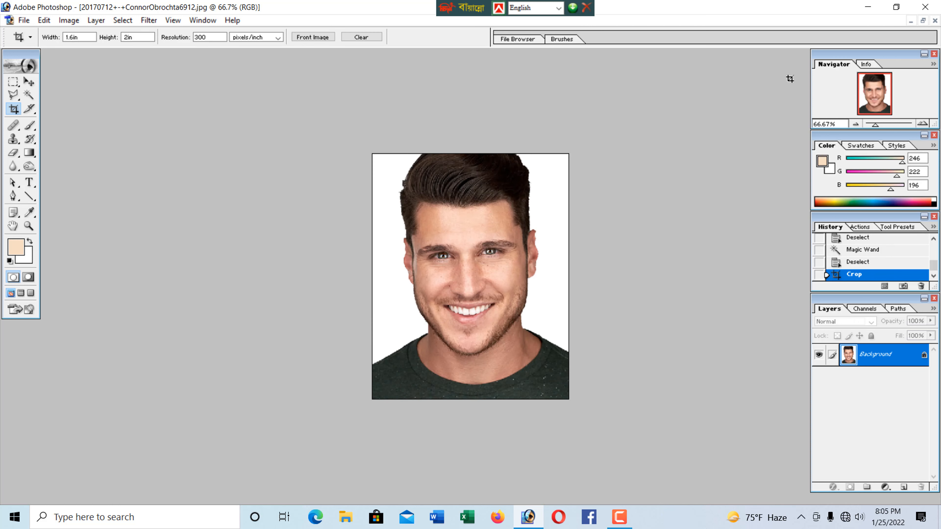
- Restore the portrait's window, select the whole cropped image and transfer it onto the A4 page
click(923, 20)
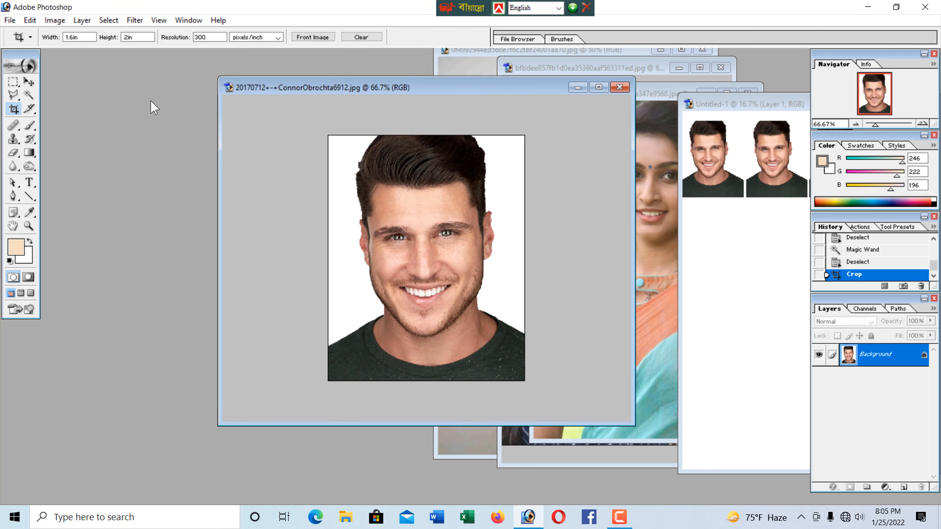
click(30, 81)
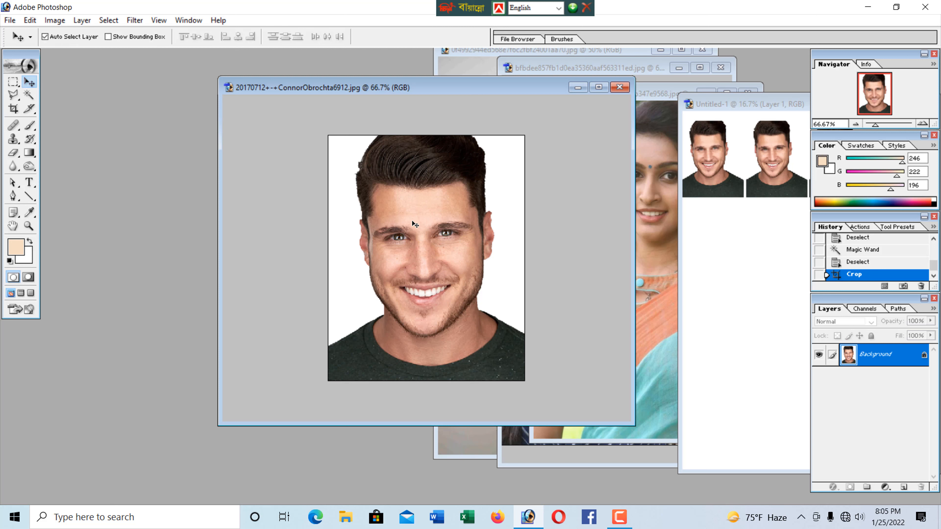
click(422, 255)
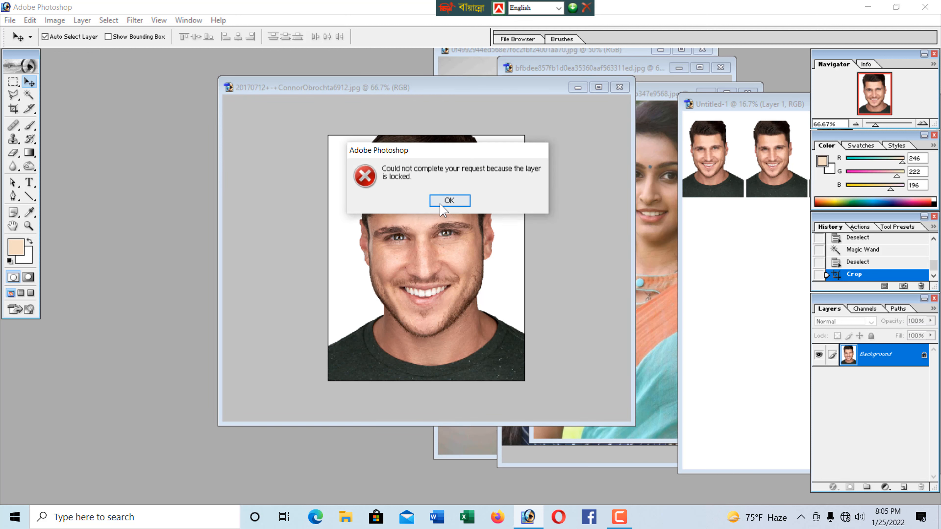
key(Return)
key(ctrl+a)
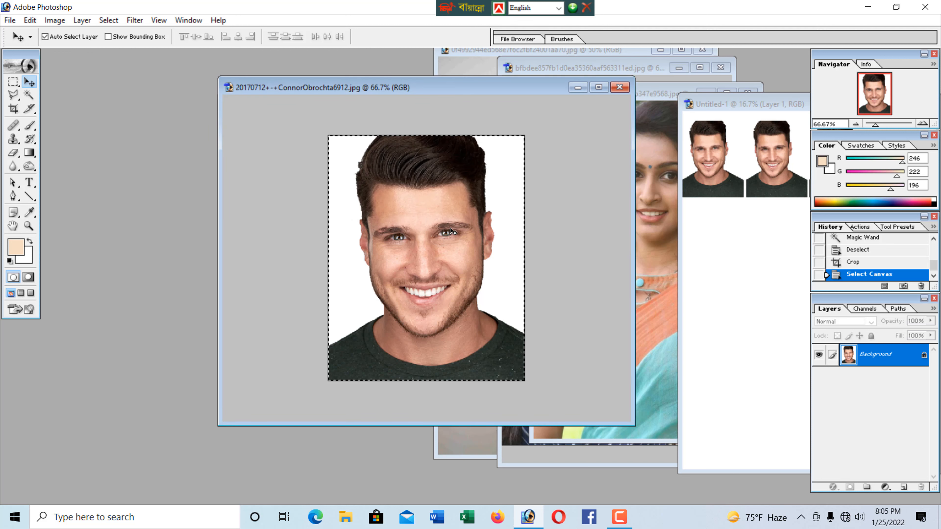
drag(450, 229, 751, 269)
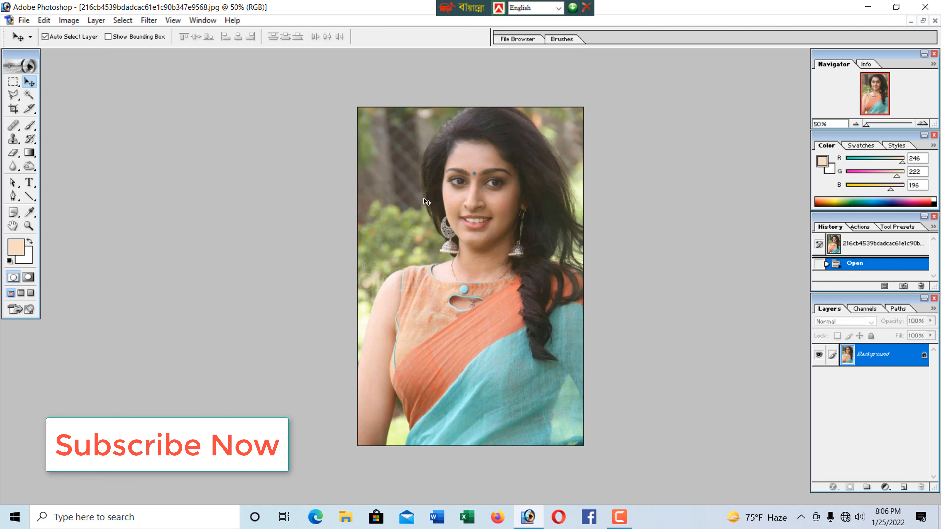
- Configure the Crop tool to 3.5 in wide, 5 in high and 300 pixels/inch
click(13, 109)
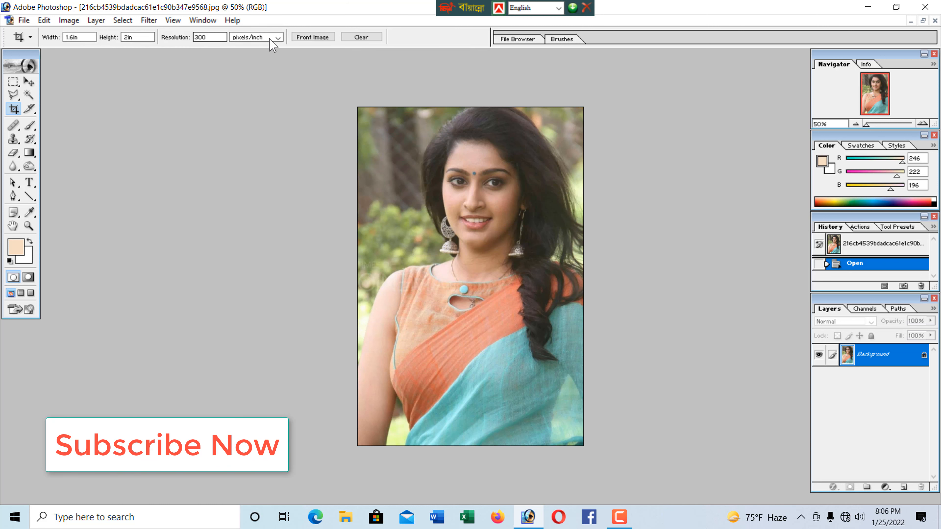
click(256, 37)
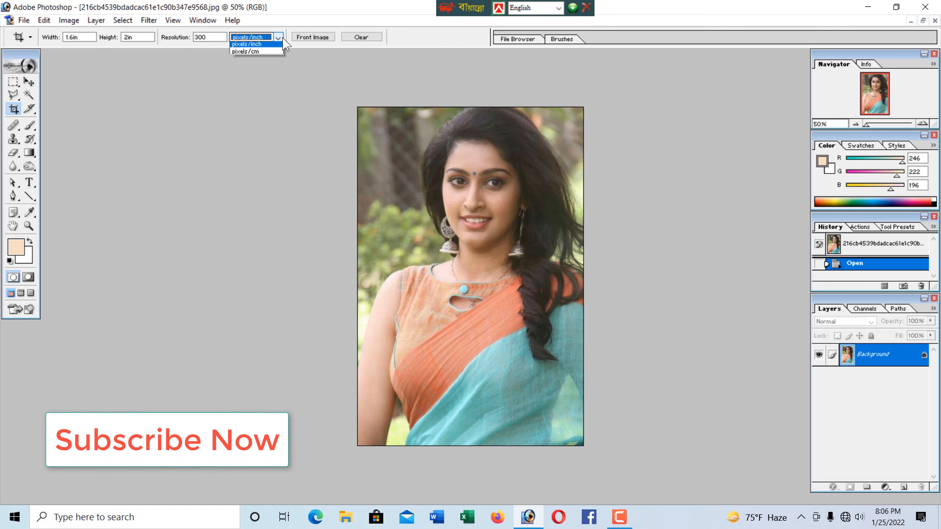
click(253, 47)
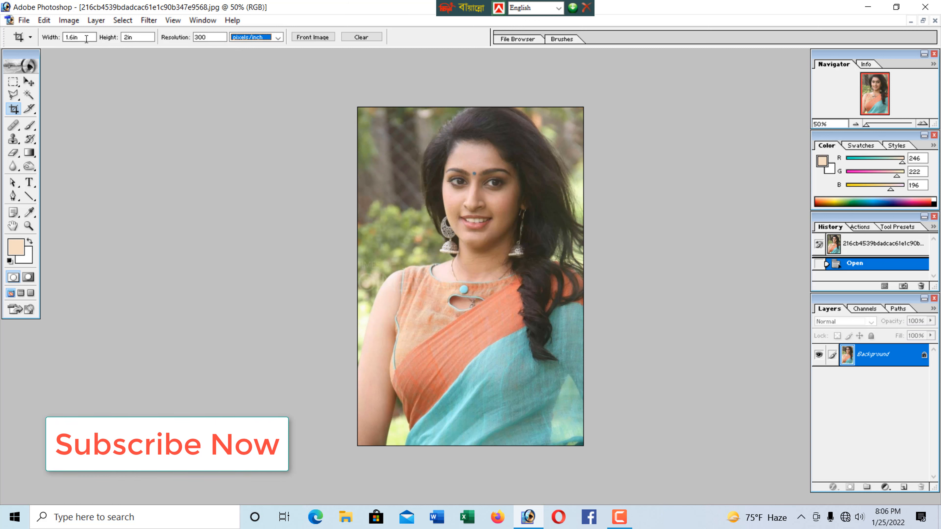
drag(74, 38, 53, 48)
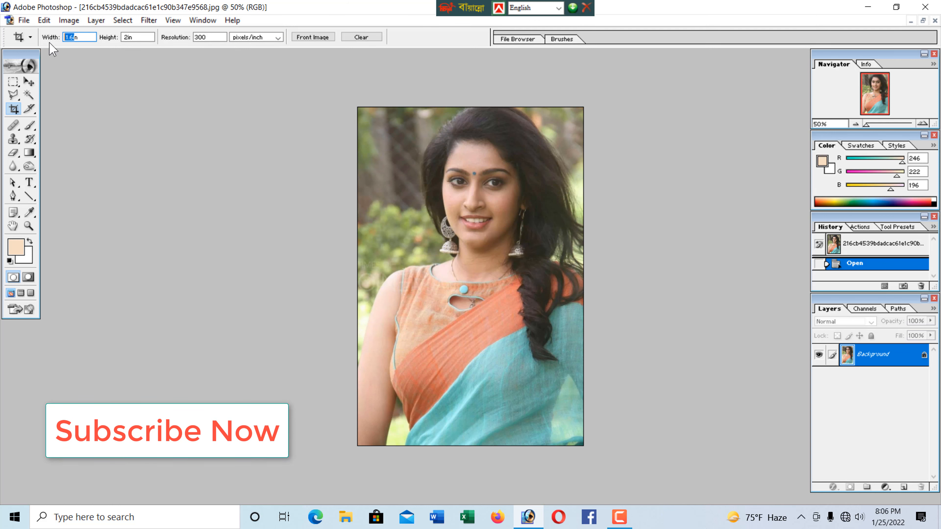
key(BackSpace)
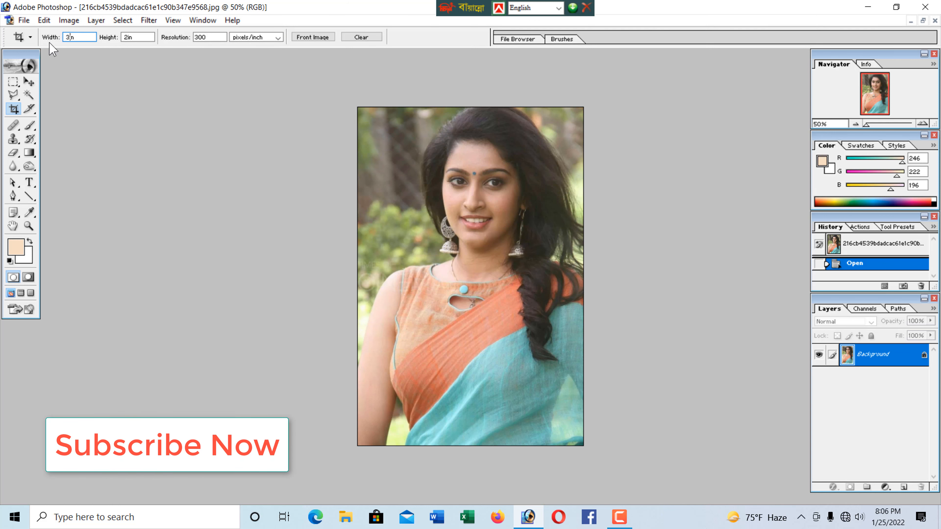
text(3.5)
click(128, 37)
key(BackSpace)
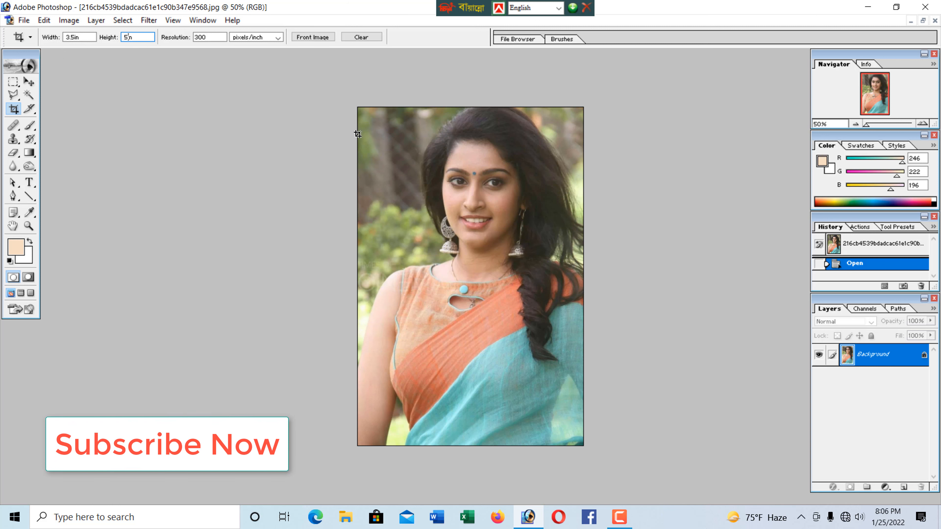
- Crop the sari portrait from the image's upper edge down to the waist, with the frame shifted right to centre on the face
drag(359, 110, 602, 393)
key(Right)
key(Right)
key(Right)
key(Right)
key(Right)
key(Right)
key(Right)
key(Right)
key(Right)
key(Right)
key(Right)
key(Right)
key(Right)
key(Right)
key(Right)
key(Right)
key(Right)
key(Right)
key(Right)
key(Right)
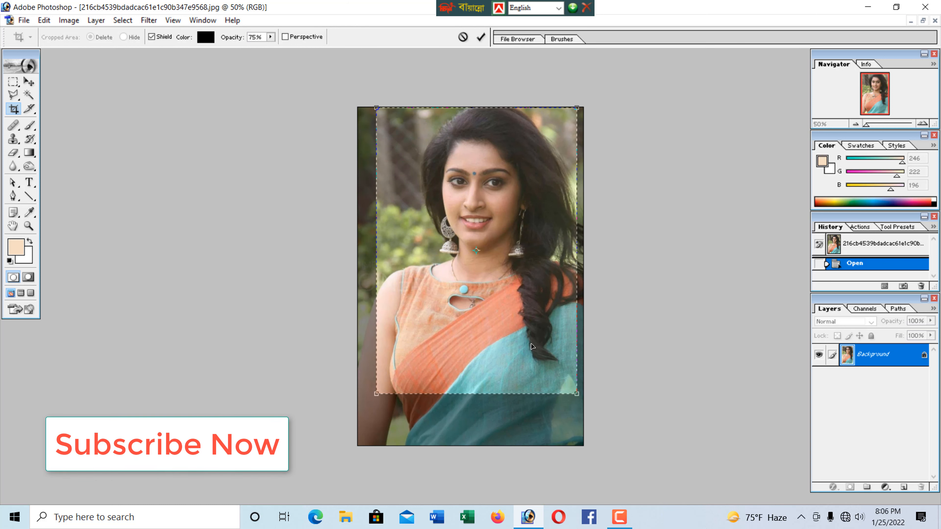
key(Right)
key(Right)
key(Right)
key(Right)
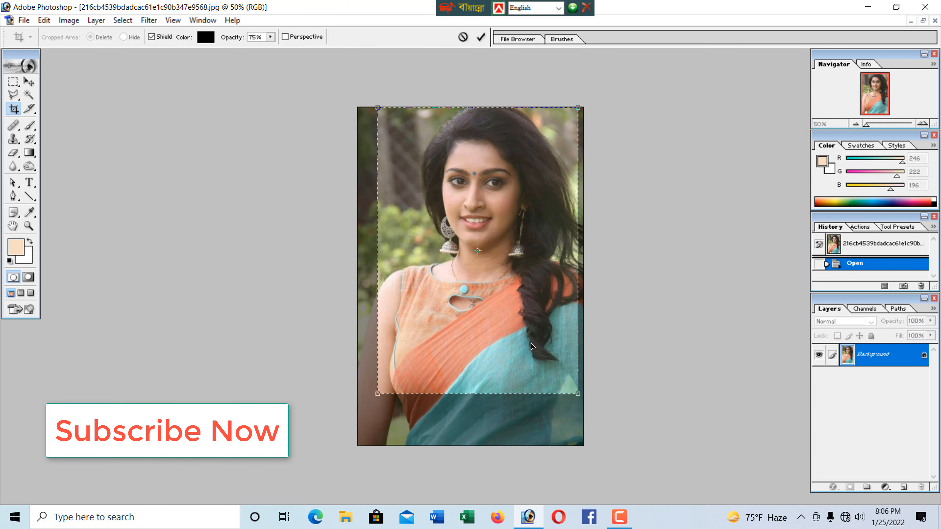
key(Left)
key(Left)
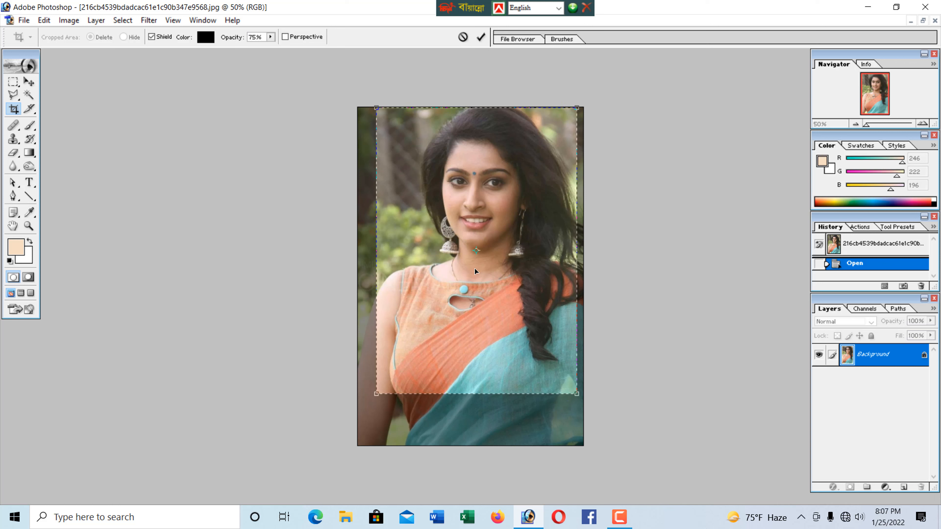
key(Return)
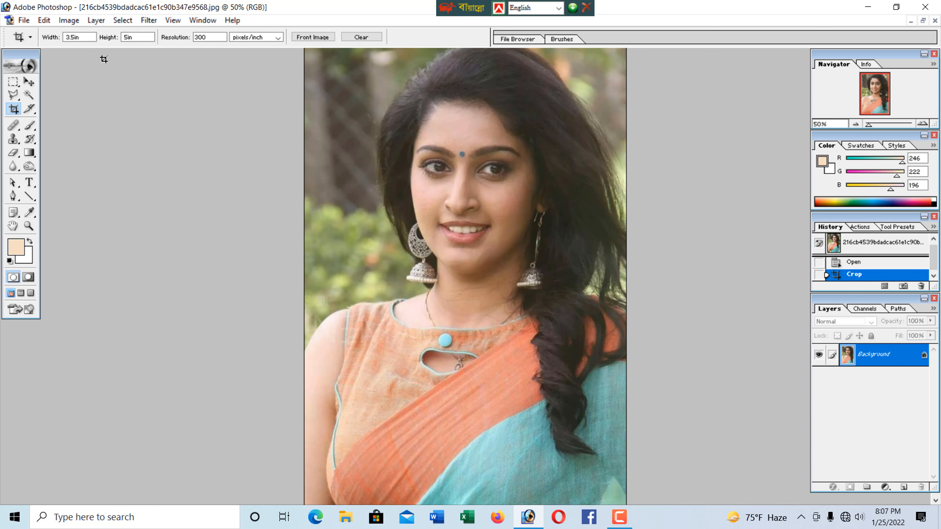
- Restore the cropped portrait's window and place the window of the portrait in the striped blue dress over it
click(29, 82)
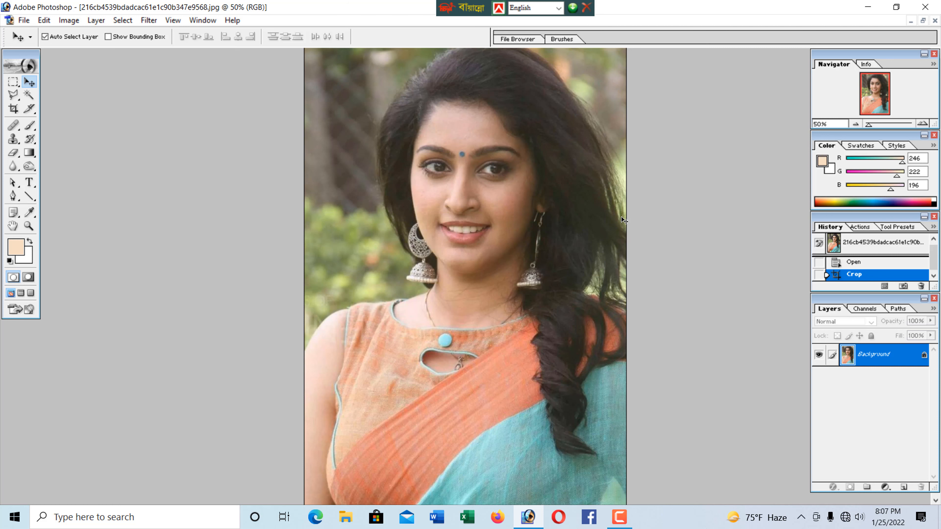
key(ctrl+minus)
key(ctrl+minus)
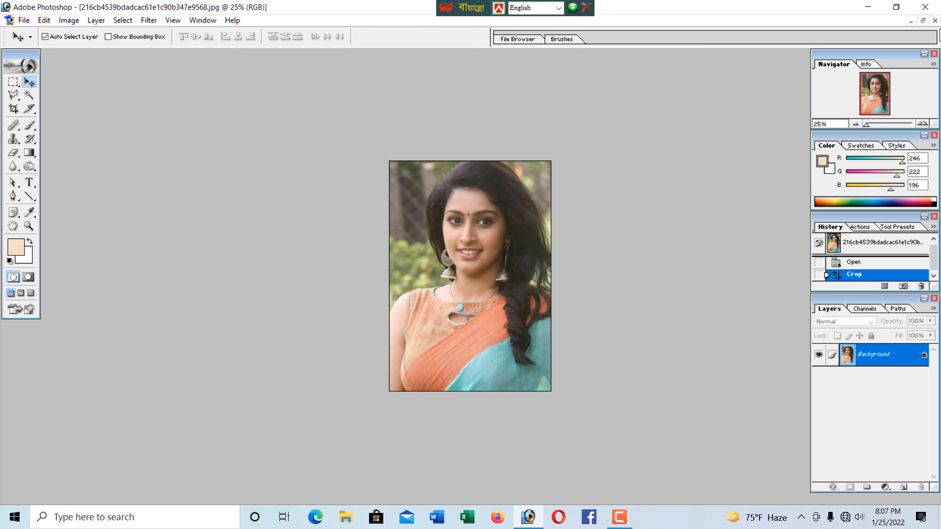
click(923, 21)
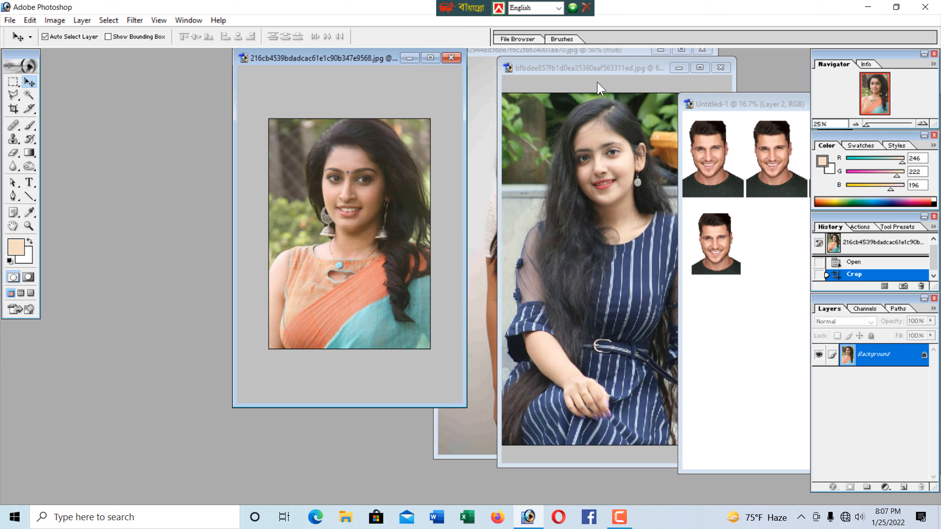
click(623, 67)
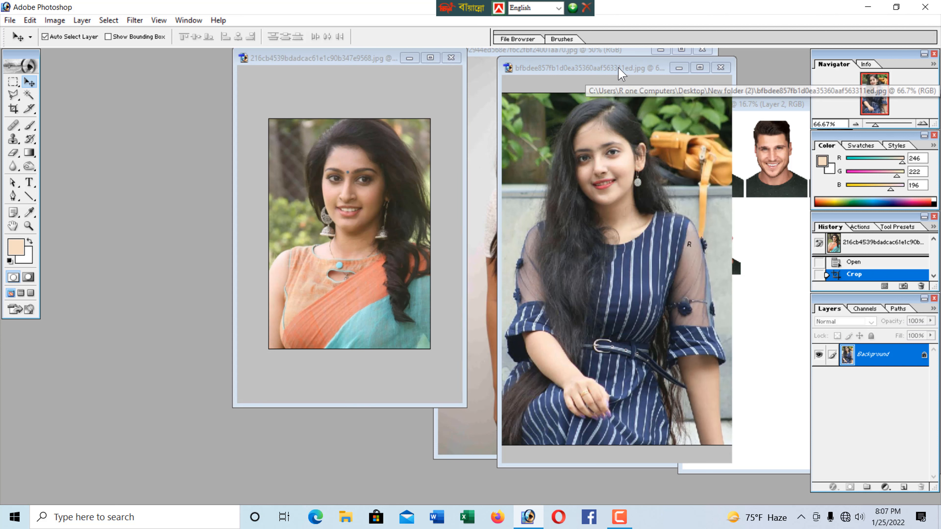
drag(602, 67, 337, 53)
- Duplicate the striped-dress portrait as a separate image and maximize the copy's window
right_click(339, 55)
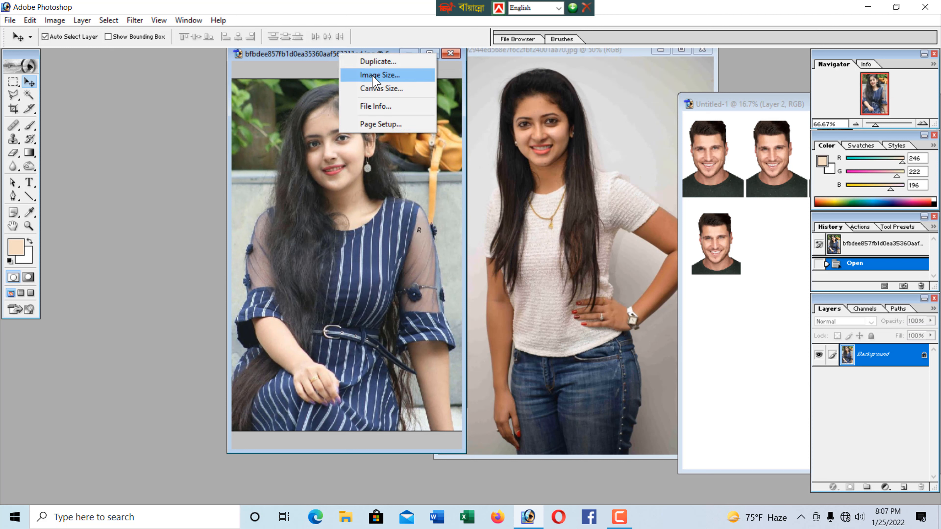
click(378, 61)
click(559, 249)
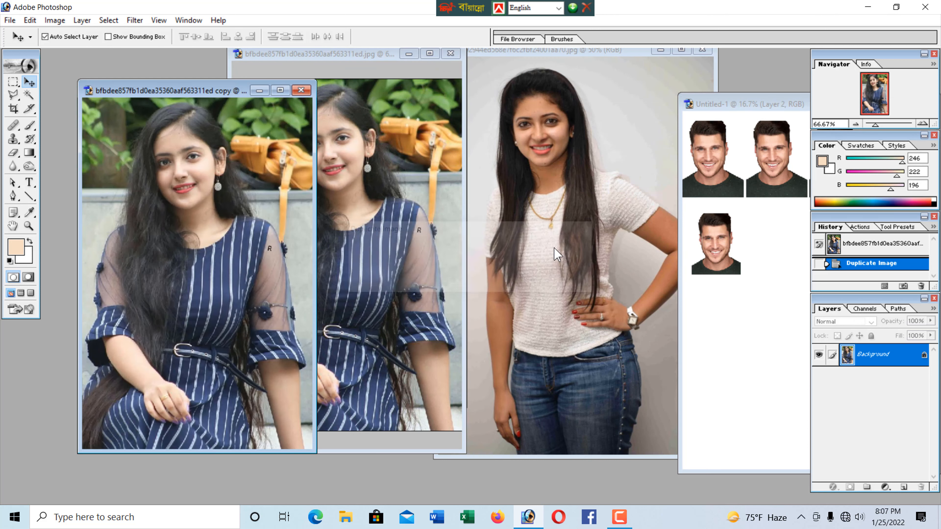
drag(208, 92, 407, 63)
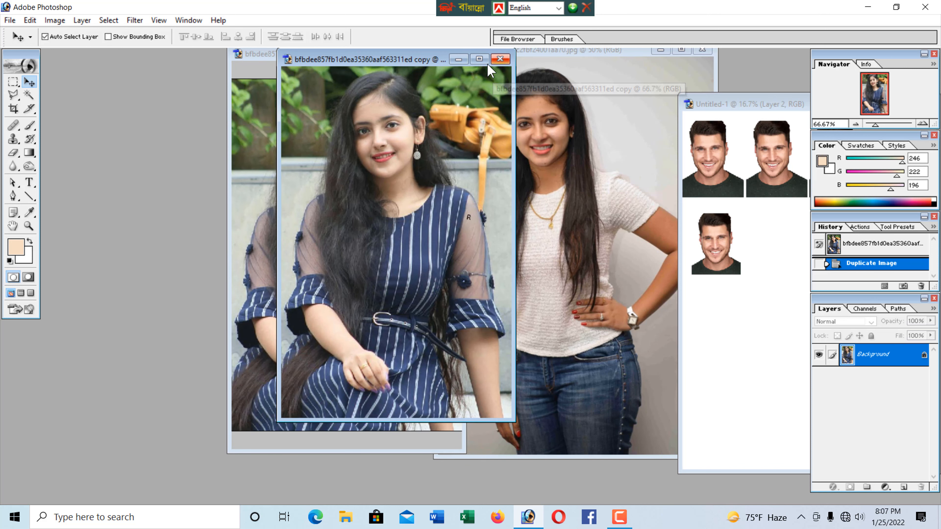
click(479, 58)
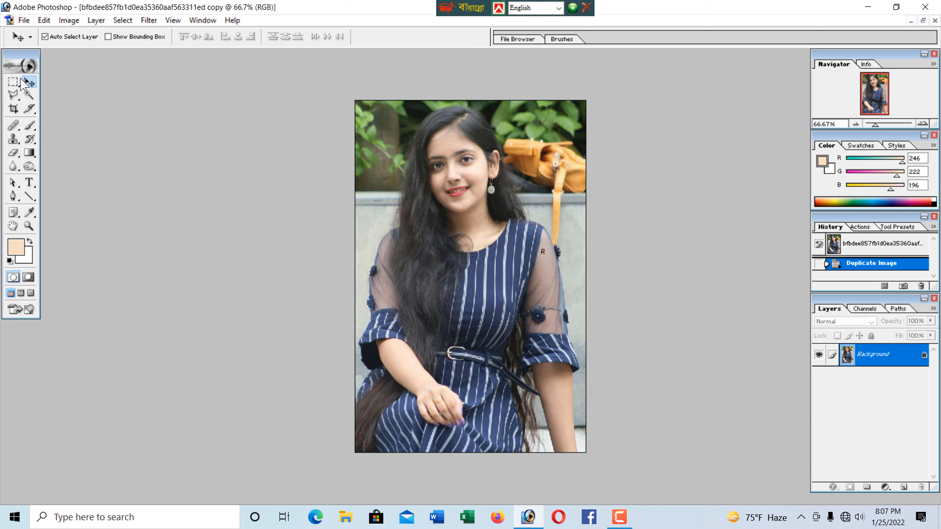
- Set the Crop tool to 4 in wide and 6 in high, keeping 300 pixels/inch
click(14, 109)
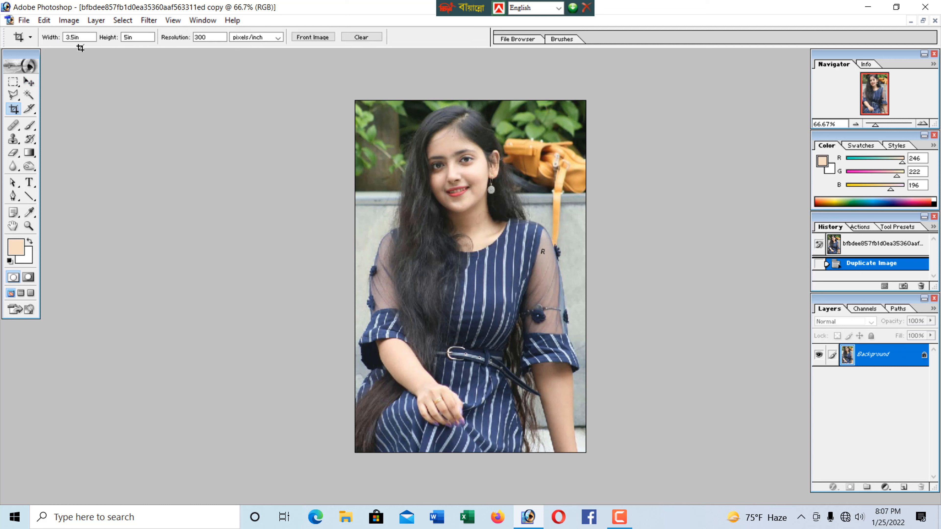
click(73, 39)
key(BackSpace)
click(127, 37)
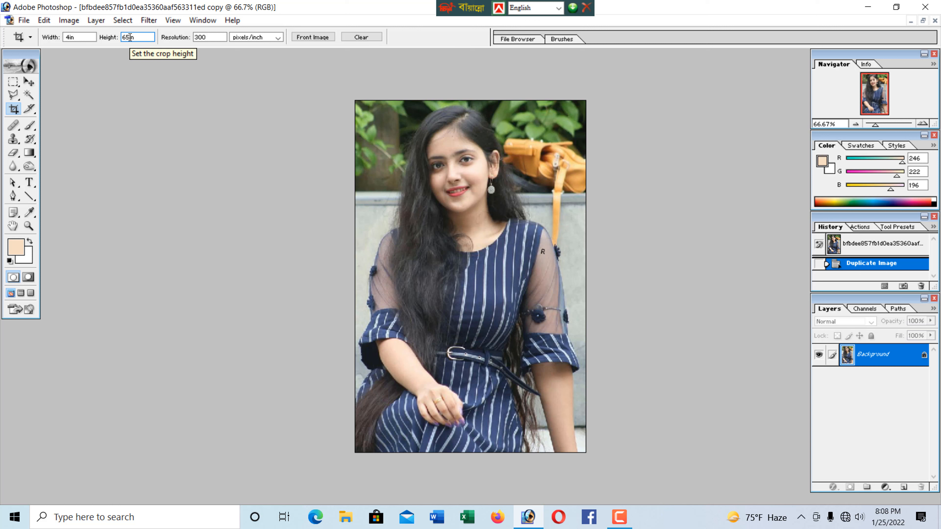
key(BackSpace)
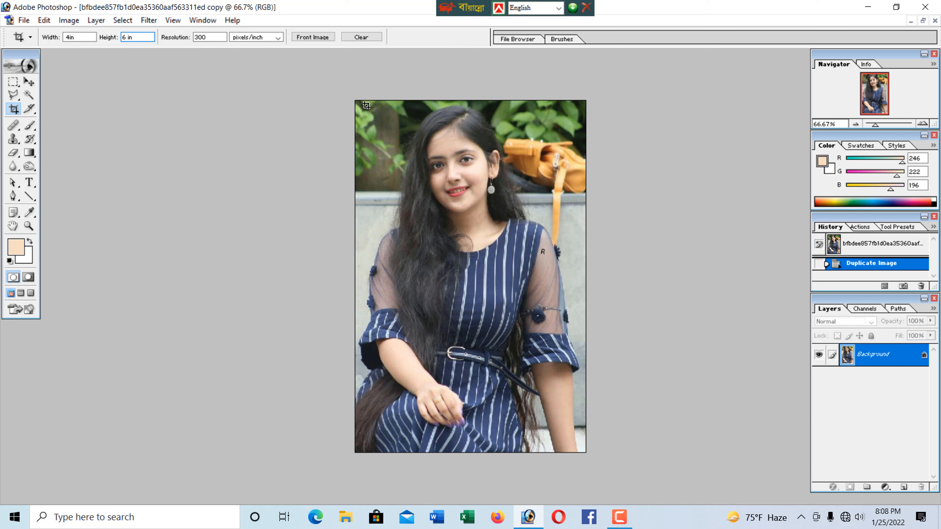
- Crop the copied striped-dress portrait from the image's upper edge down to the hands, with the frame centred horizontally on the body
drag(366, 106, 593, 398)
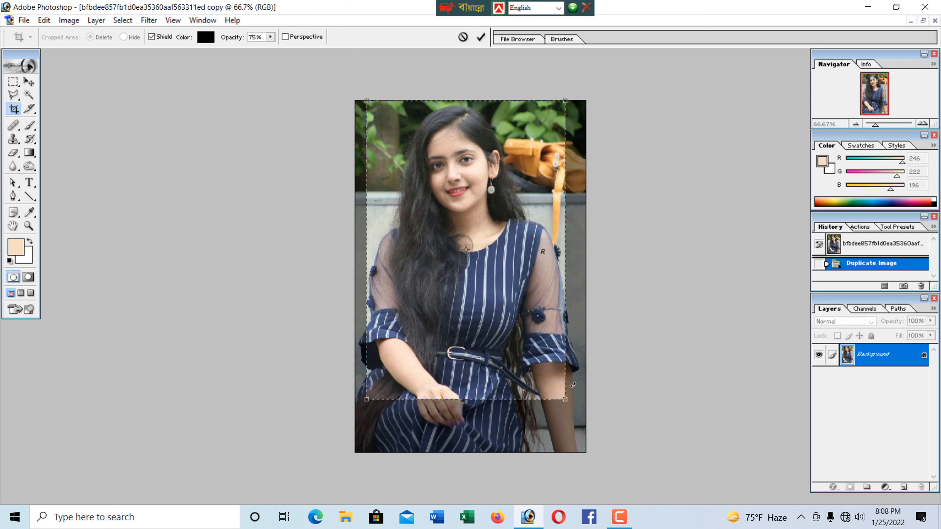
key(Right)
key(Right)
key(Right)
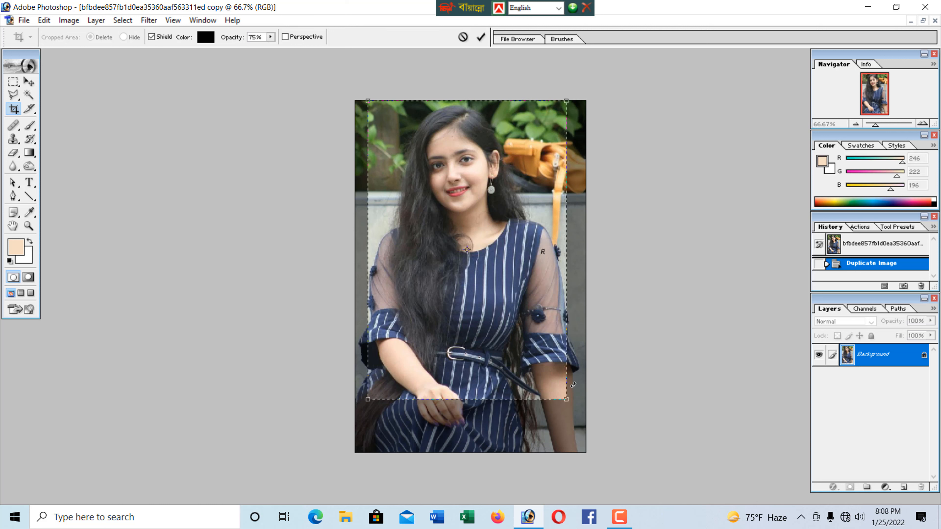
key(Left)
key(Left)
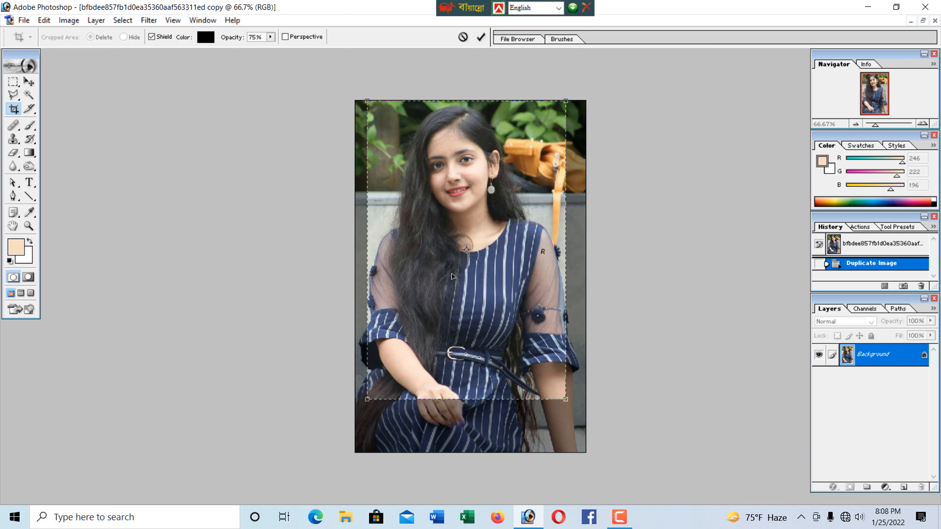
key(Return)
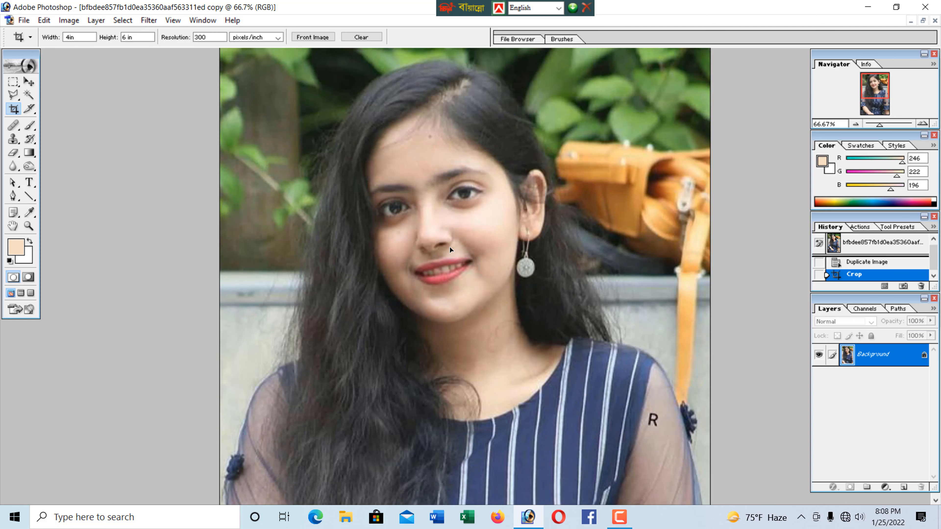
- Restore the cropped copy's window and move it aside to show it next to the original portrait
key(ctrl+minus)
key(ctrl+minus)
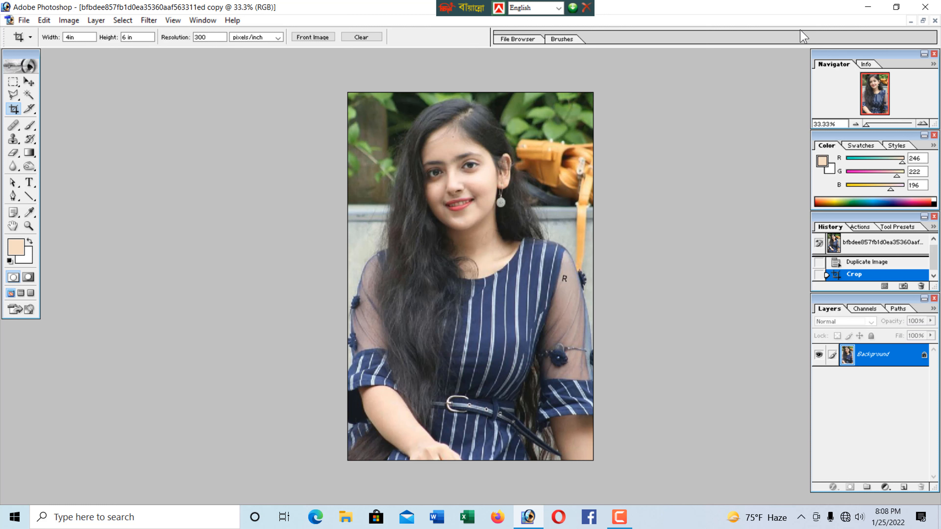
click(923, 21)
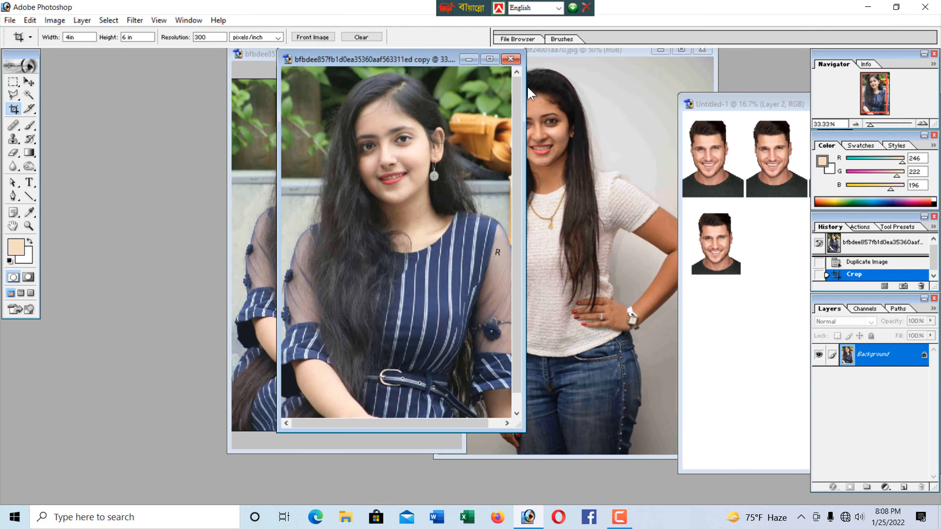
drag(420, 65, 231, 84)
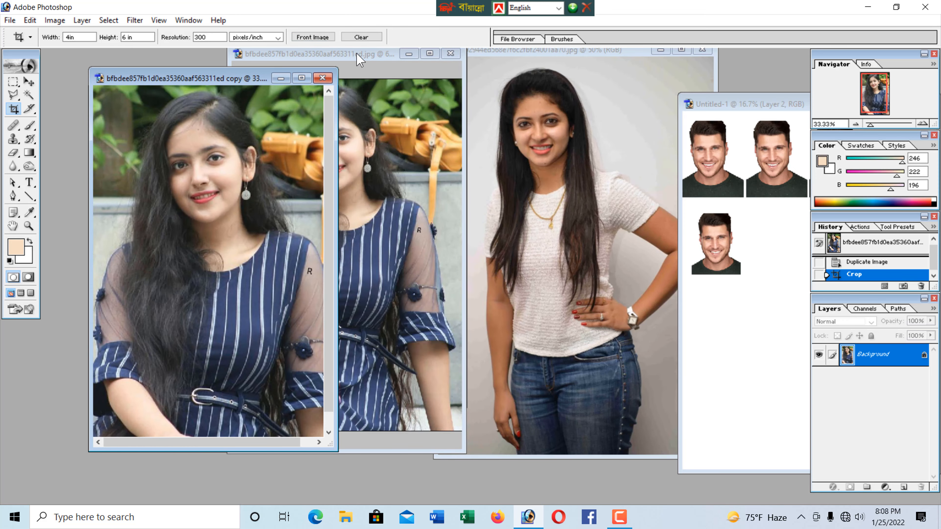
drag(231, 81, 161, 88)
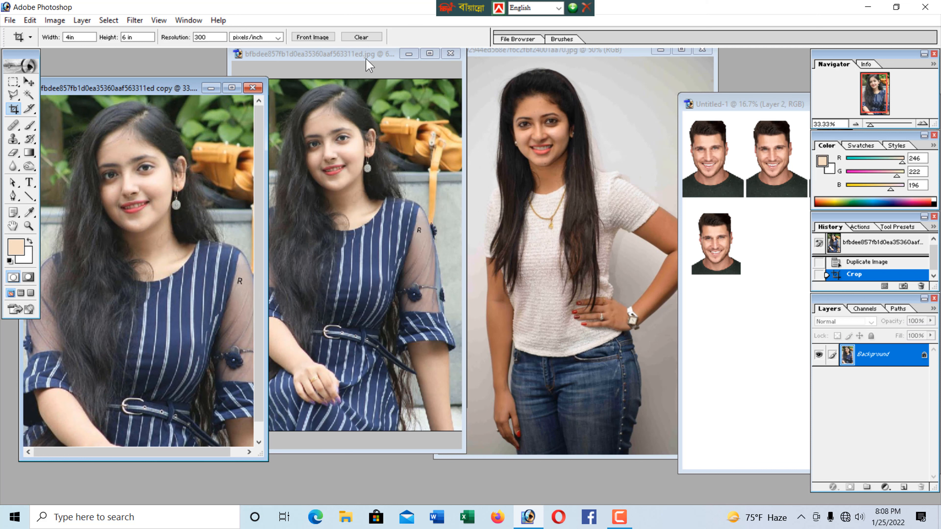
- Maximize the cropped copy and configure the Crop tool to 5 in wide and 7 in high at 300 pixels/inch
click(412, 109)
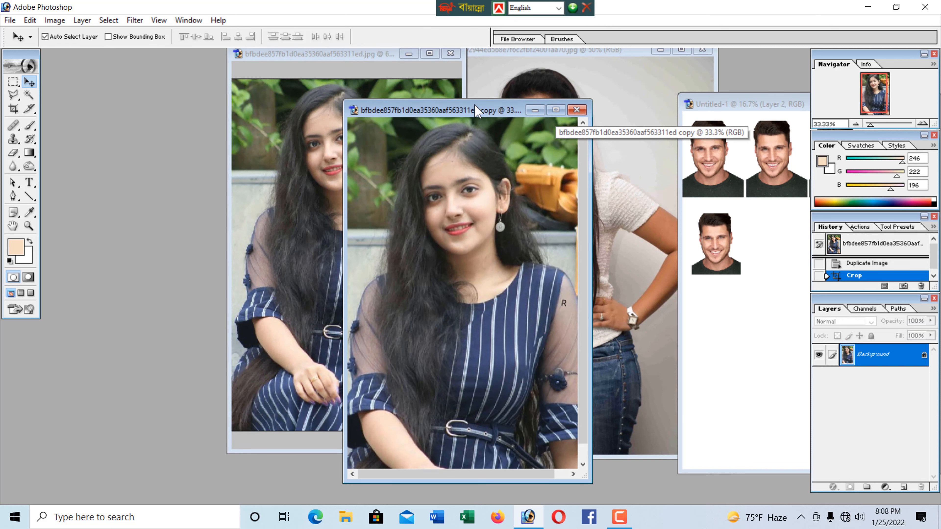
click(556, 111)
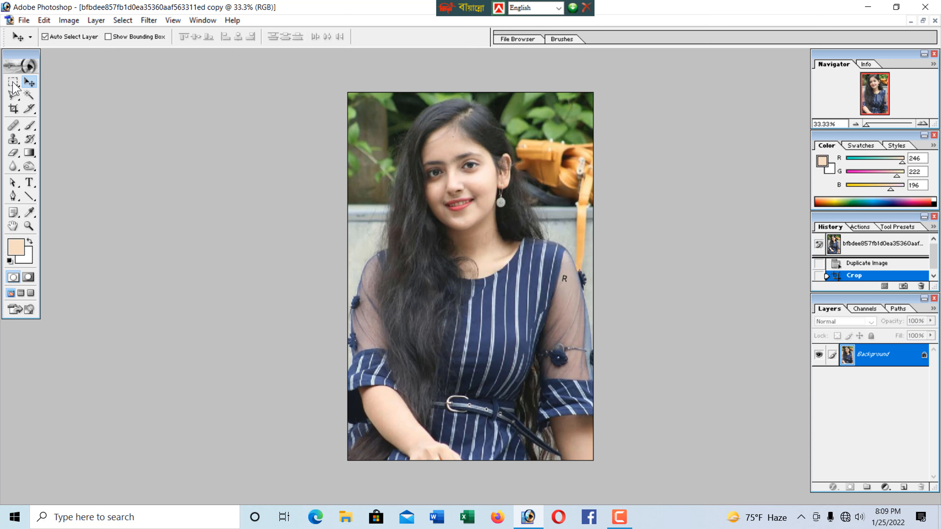
click(14, 110)
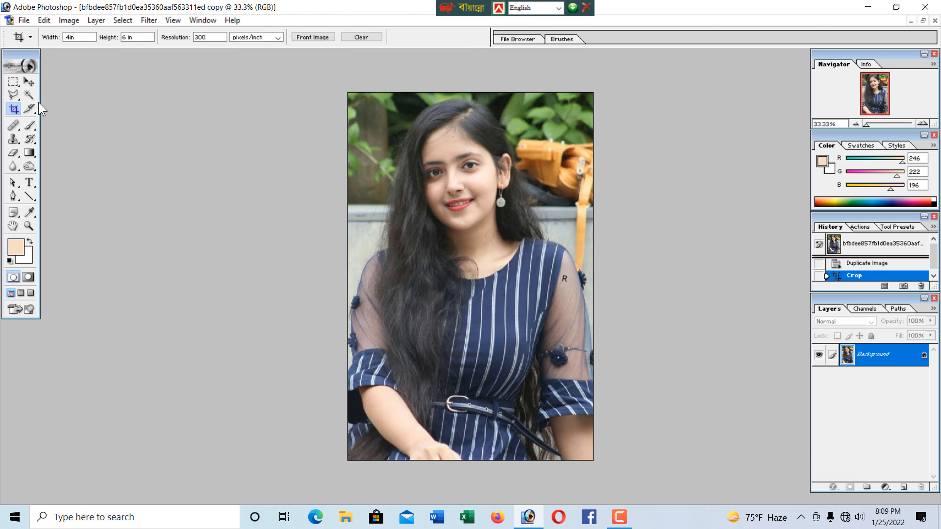
click(68, 38)
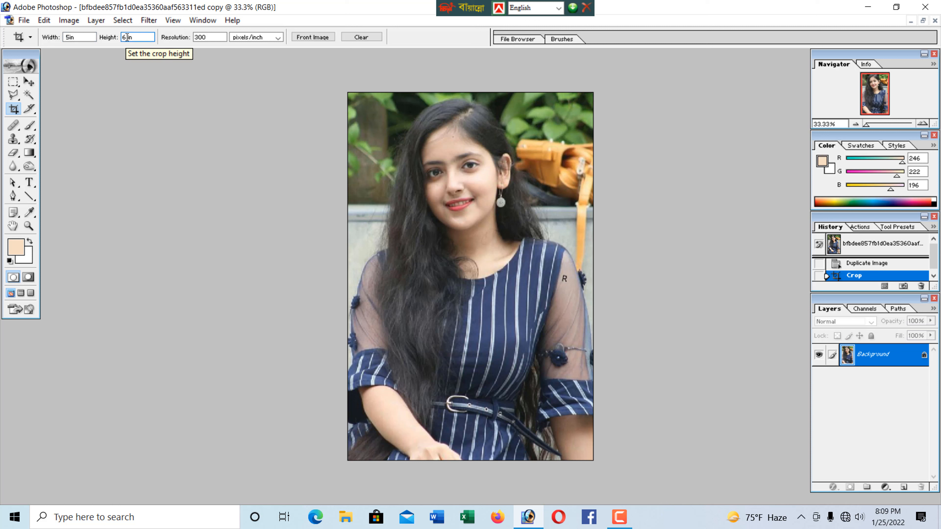
click(127, 37)
key(BackSpace)
text(7)
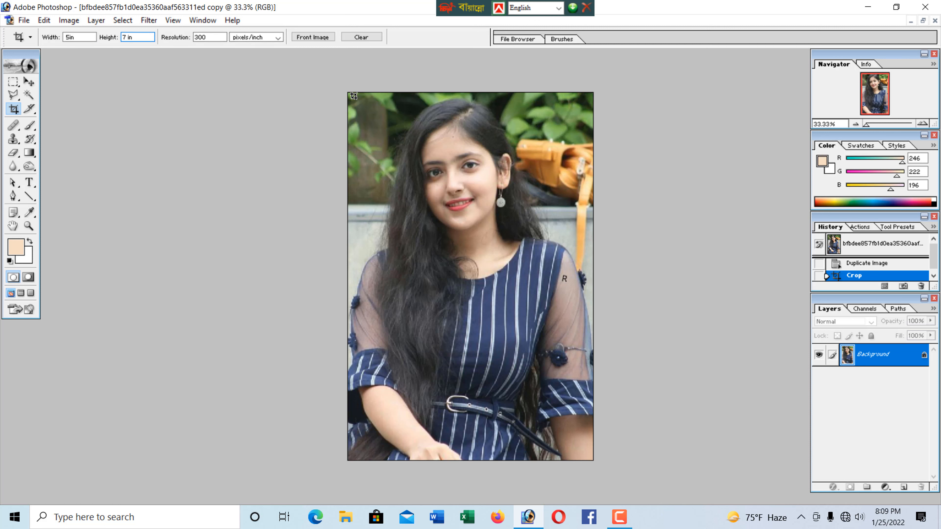
- Crop the copied striped-dress portrait from its upper edge down to just above the belt, with the frame centred horizontally on the body
mouse_move(354, 96)
mouse_down()
mouse_move(432, 246)
mouse_move(543, 413)
mouse_move(576, 424)
mouse_up()
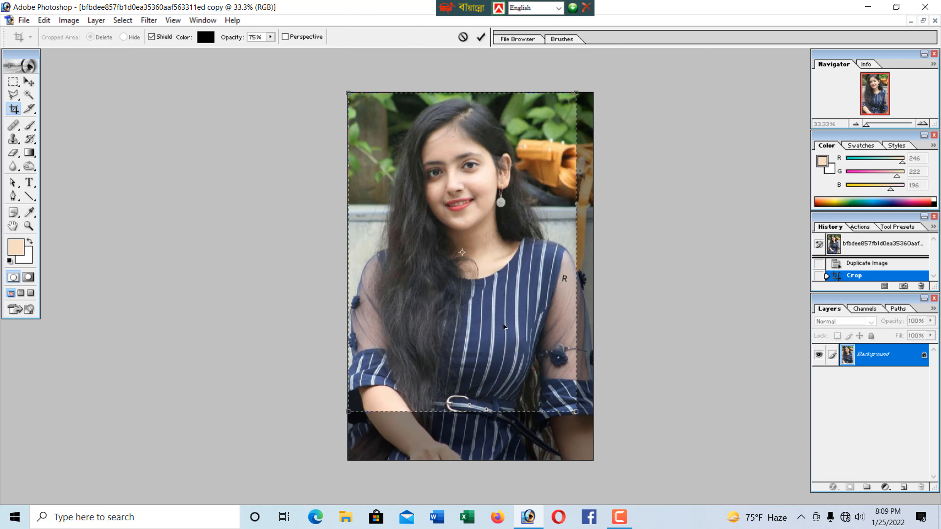
key(Right)
key(Right)
key(Right)
key(Right)
key(Right)
key(Right)
key(Right)
key(Right)
key(Right)
key(Right)
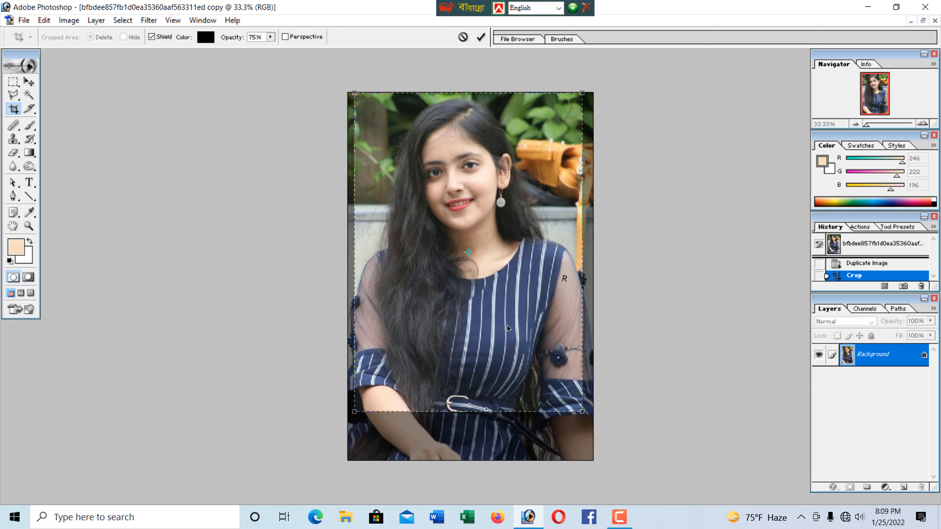
key(Right)
key(Right)
key(Right)
key(Right)
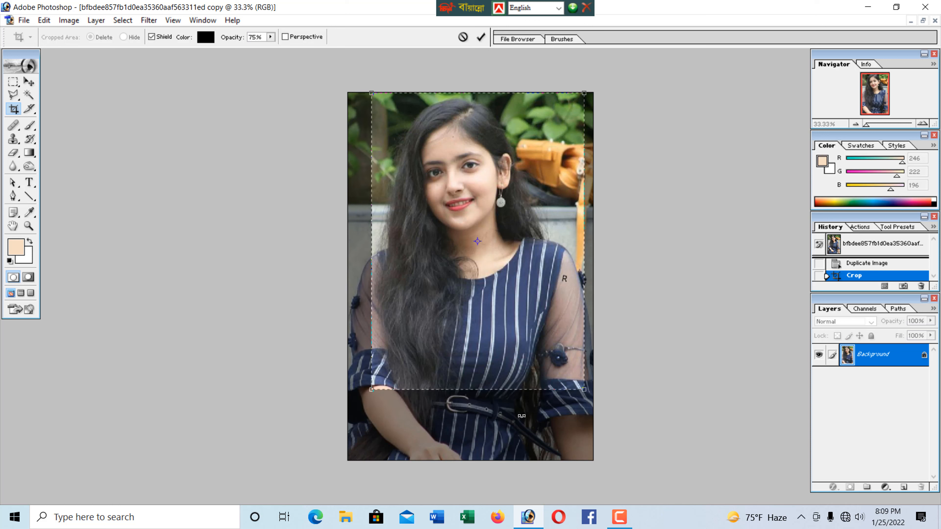
key(Left)
key(Left)
key(Left)
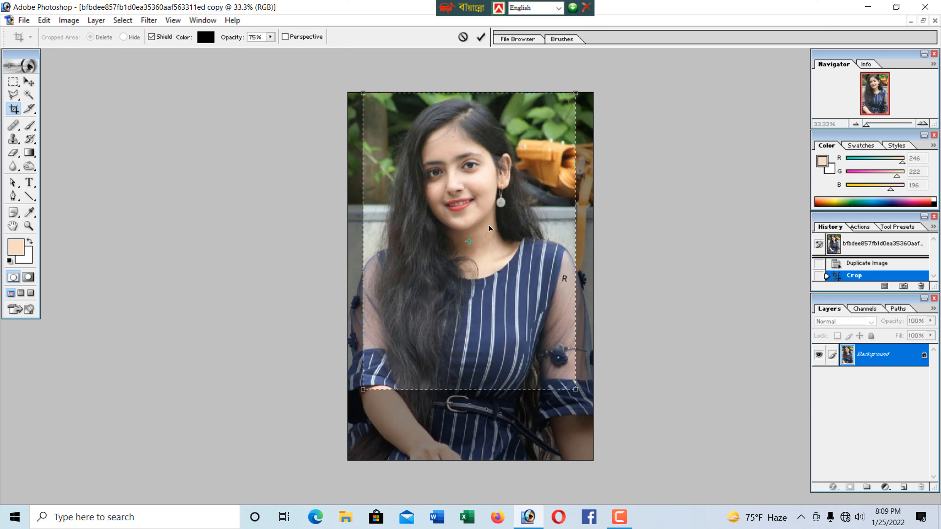
key(Return)
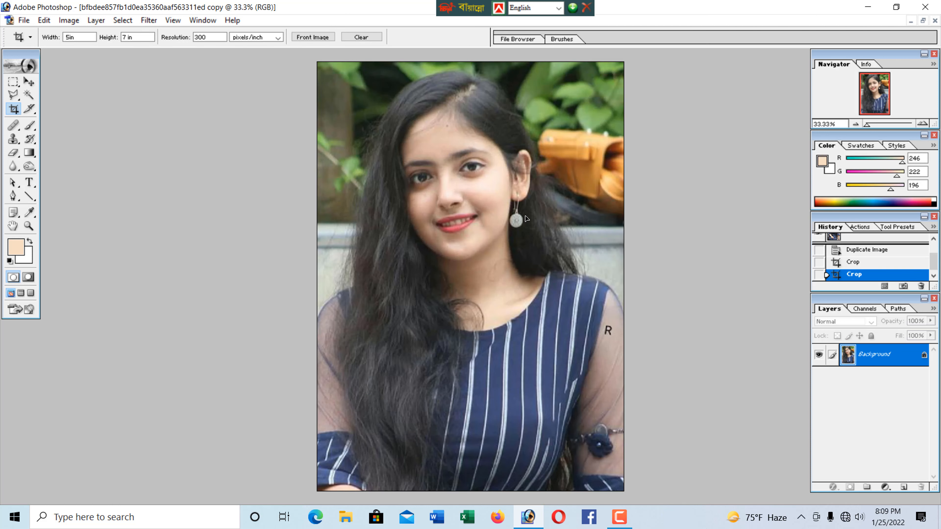
key(ctrl+minus)
key(ctrl+minus)
key(ctrl+minus)
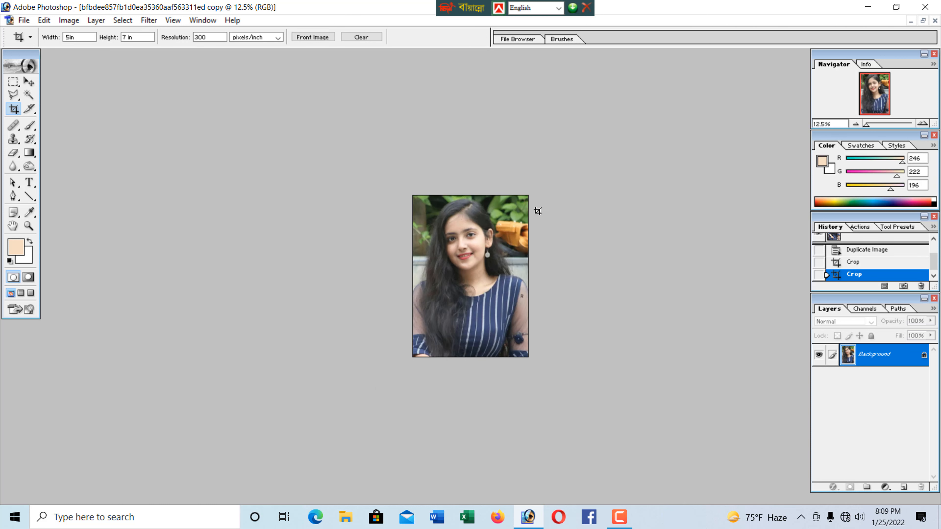
- Activate the Move tool, then restore the 5 x 7 in copy's window and move it aside to uncover the original portrait
click(29, 81)
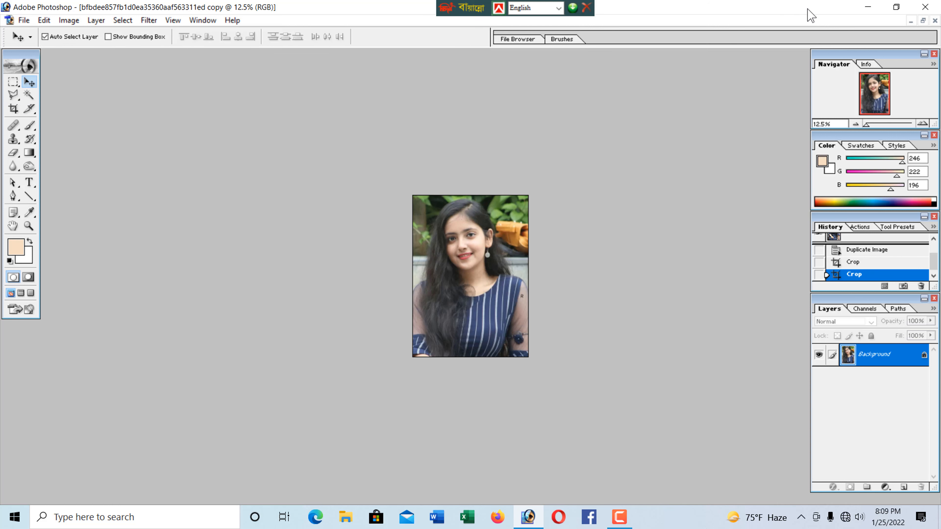
click(922, 20)
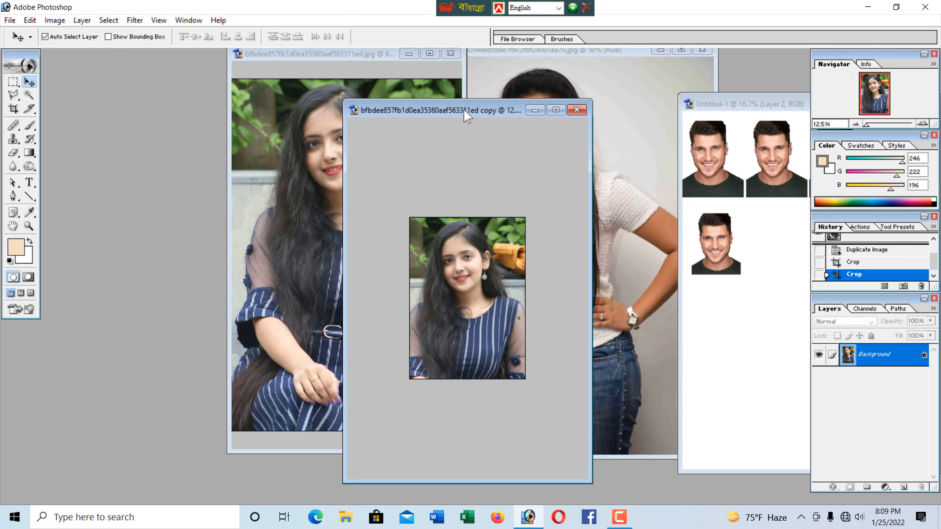
drag(468, 111, 239, 143)
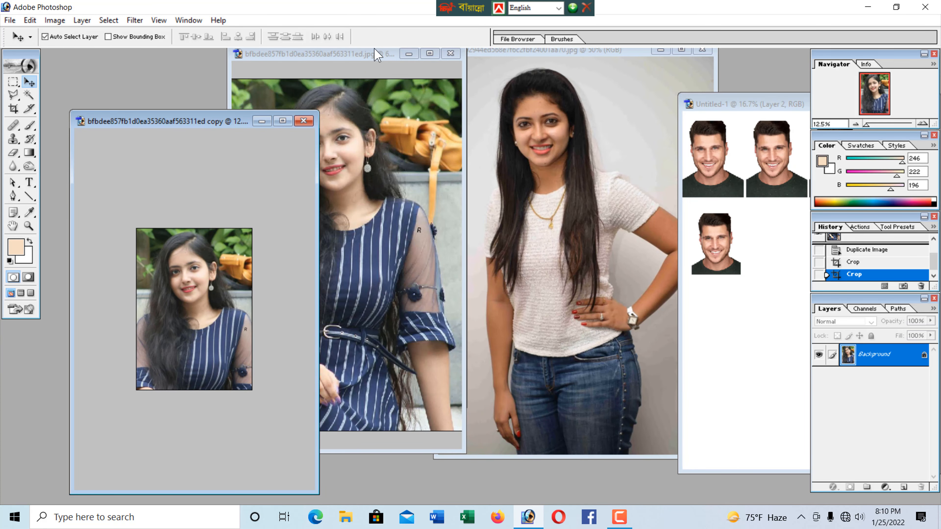
- Duplicate the original striped-dress portrait under the default copy name and maximize the new copy's window
click(368, 59)
right_click(368, 59)
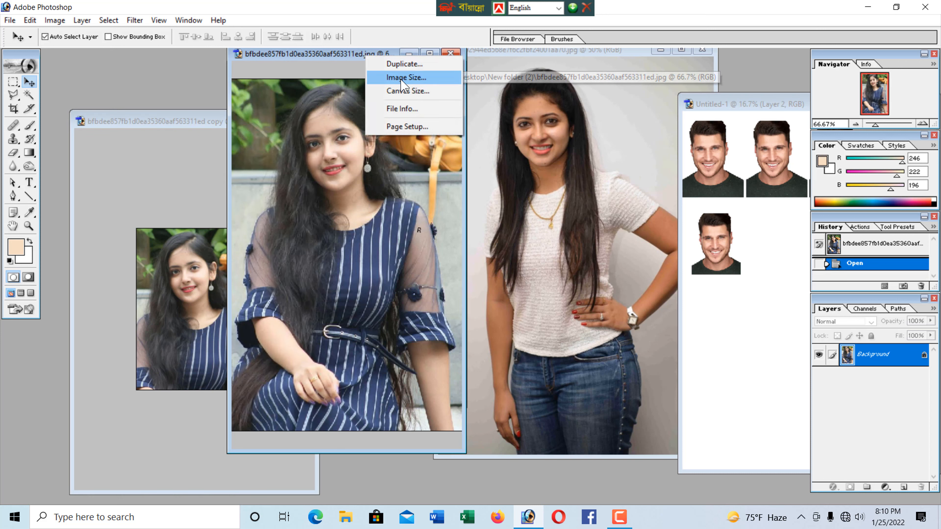
click(386, 64)
click(560, 252)
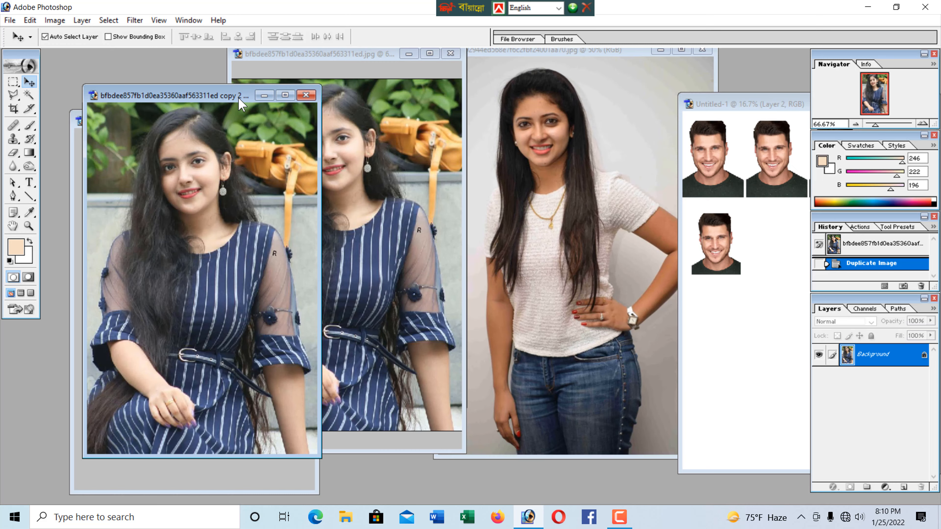
drag(260, 96, 570, 70)
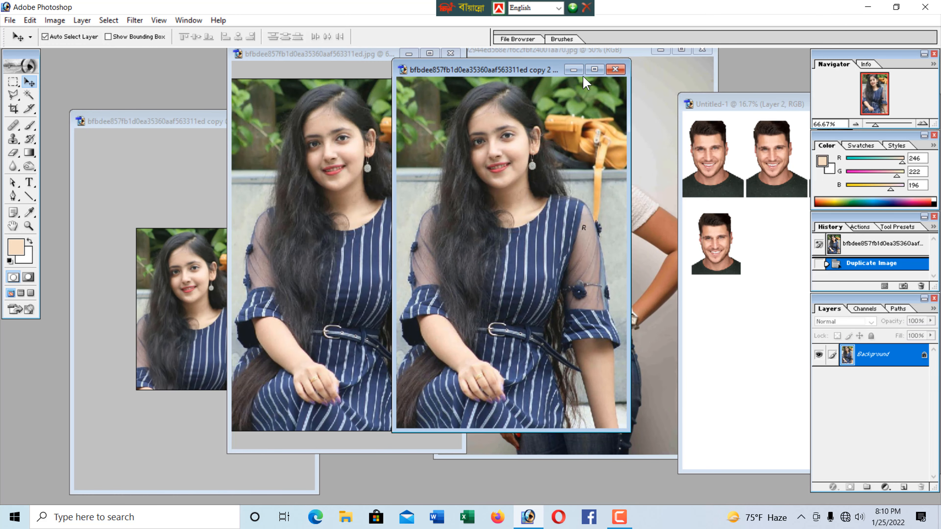
click(594, 69)
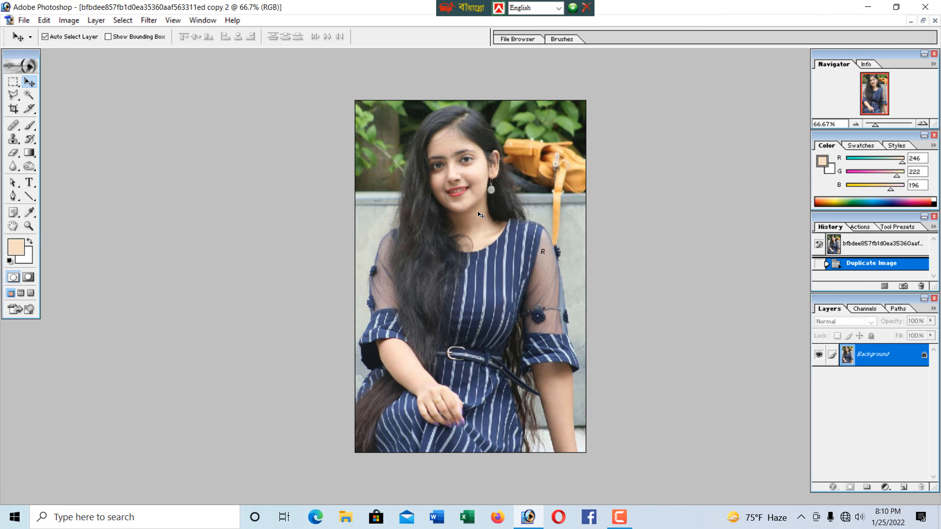
- Set the Crop tool to 6 in wide and 8 in high, keeping 300 pixels/inch
click(13, 108)
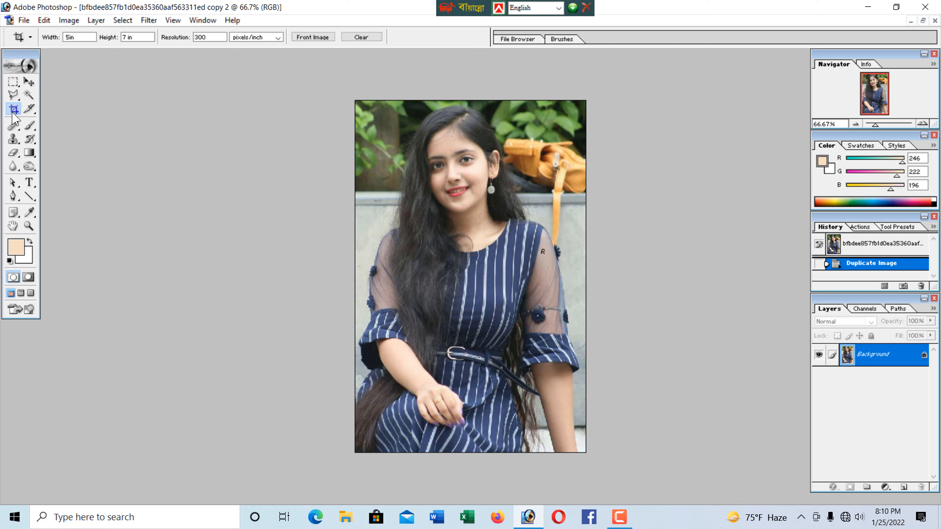
click(70, 37)
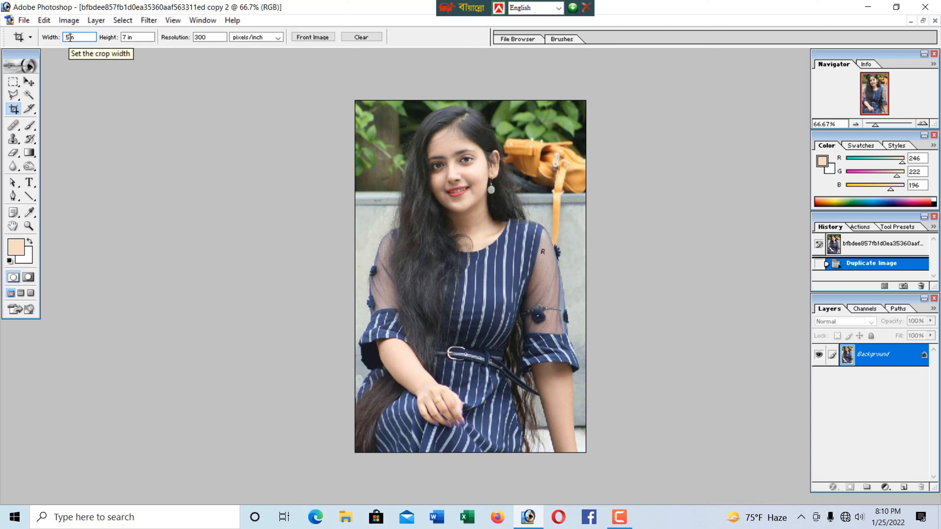
key(BackSpace)
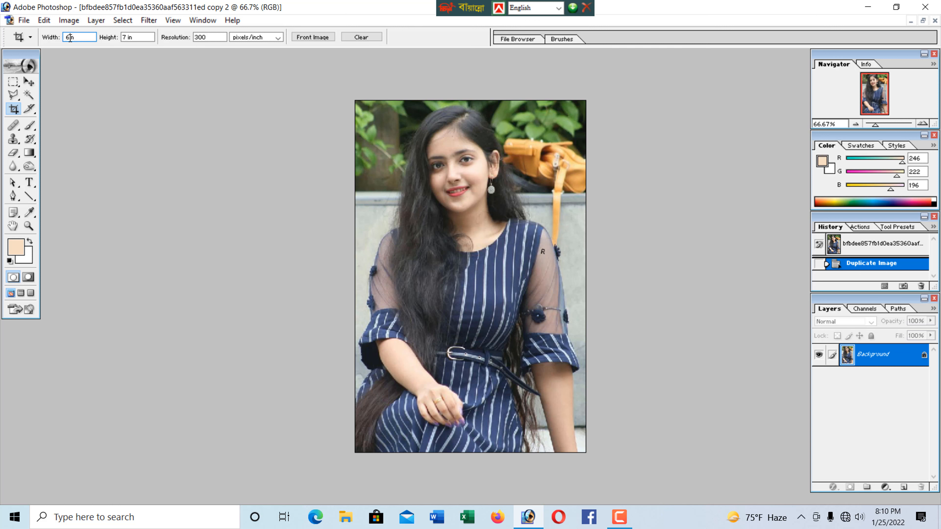
click(129, 36)
click(126, 38)
- Crop the second striped-dress copy from just above the hair down to the resting hand, with the frame centred horizontally in the image
mouse_move(477, 304)
mouse_down()
mouse_move(506, 322)
mouse_move(584, 517)
mouse_up()
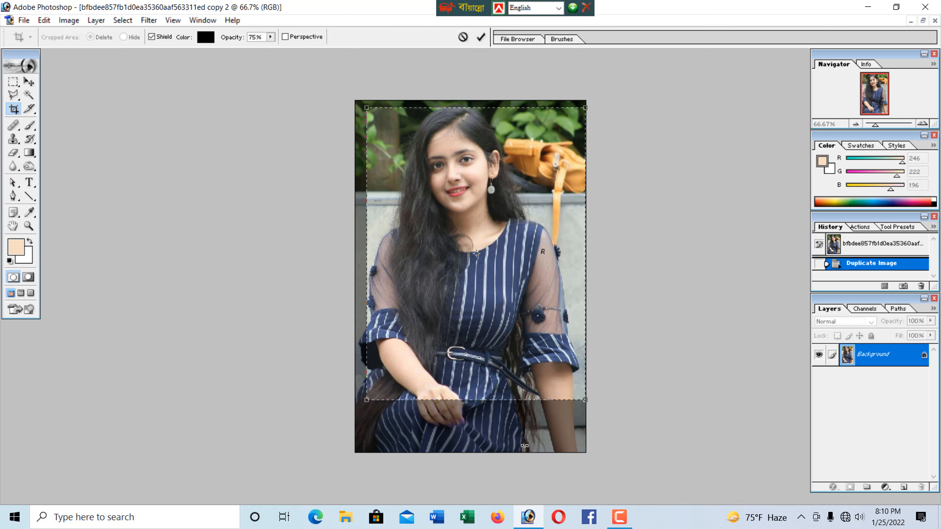
key(Up)
key(Up)
key(Up)
key(Left)
key(Left)
key(Left)
key(Left)
key(Left)
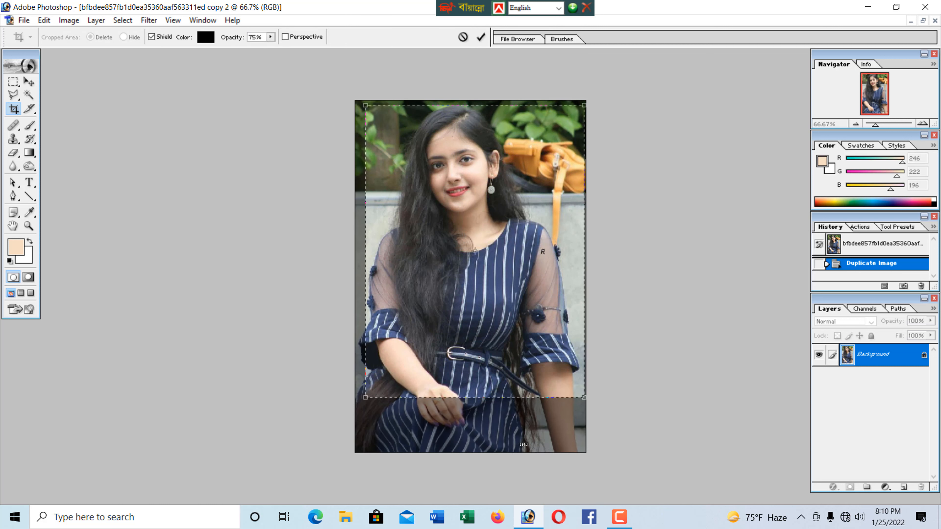
key(Left)
key(Left)
key(Left)
key(Left)
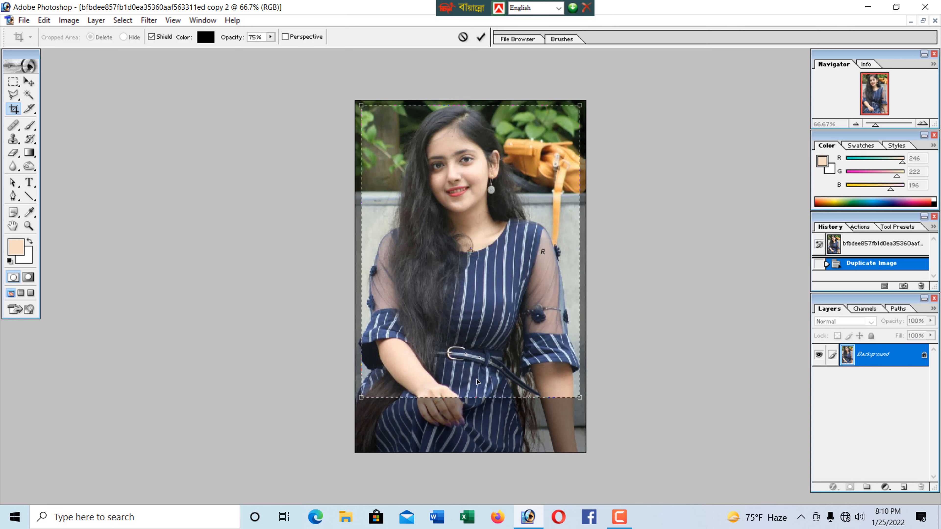
key(Return)
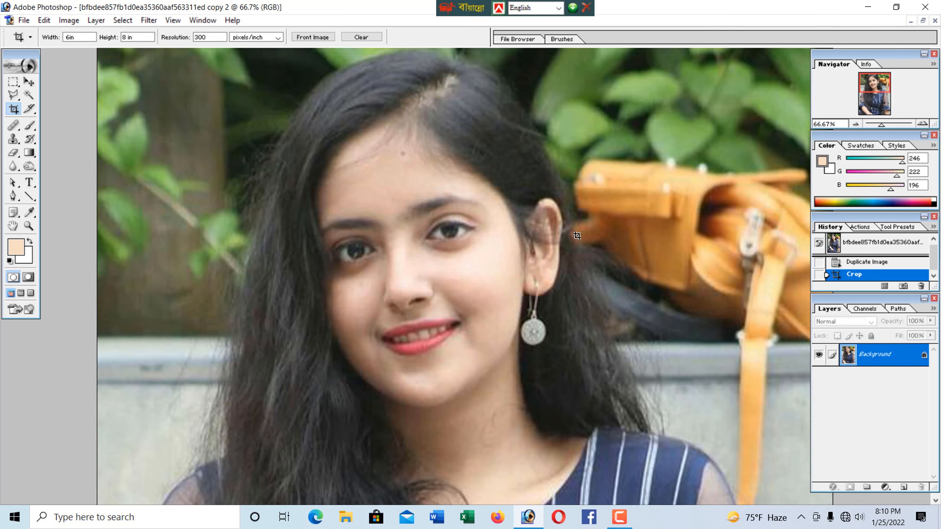
key(ctrl+minus)
key(ctrl+minus)
key(ctrl+minus)
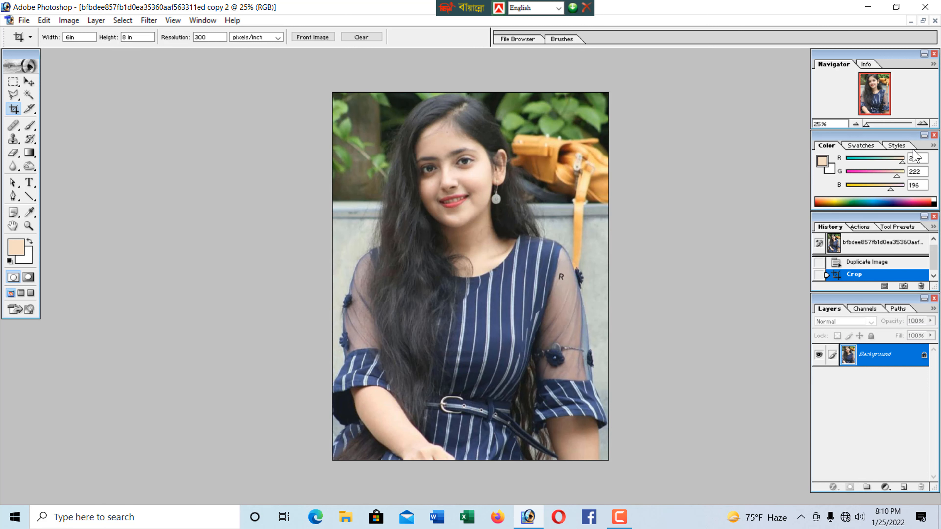
- Restore the 6 x 8 in copy's window and move it away from the original striped-dress portrait
click(923, 21)
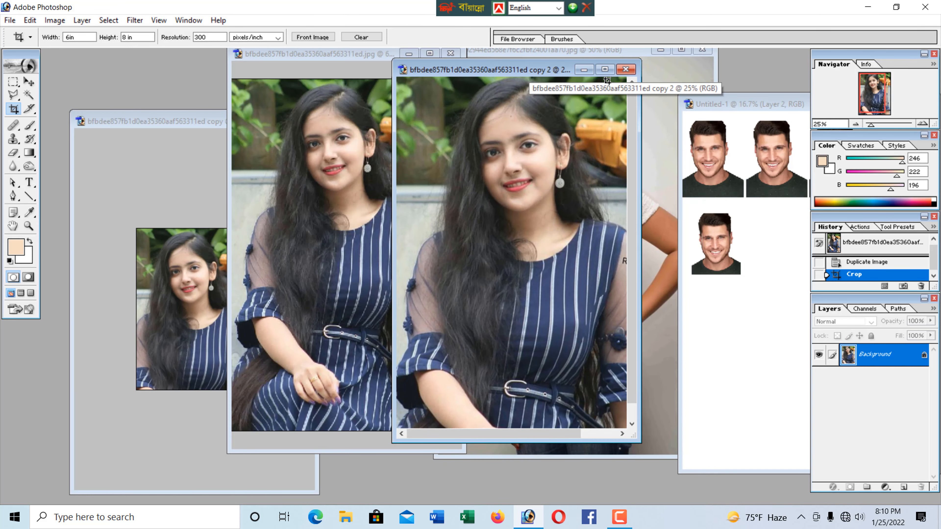
click(605, 70)
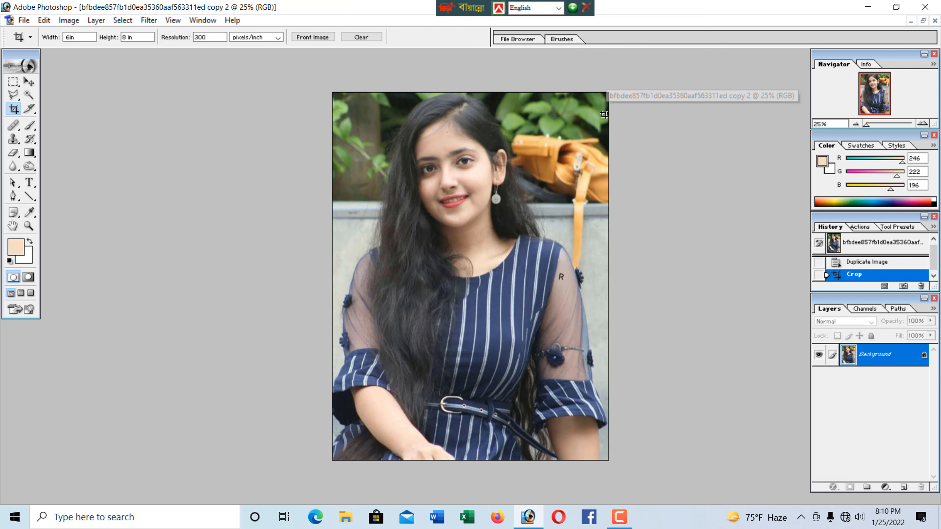
click(923, 21)
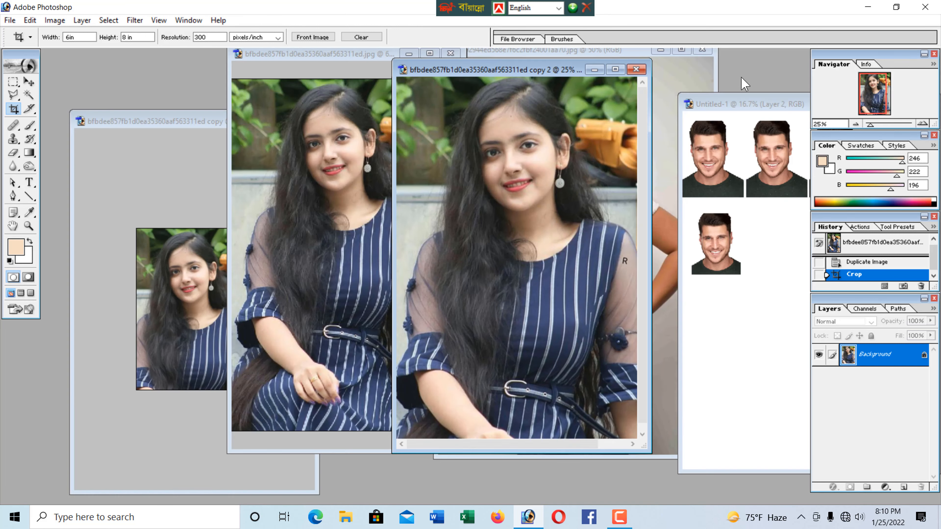
drag(548, 71, 337, 113)
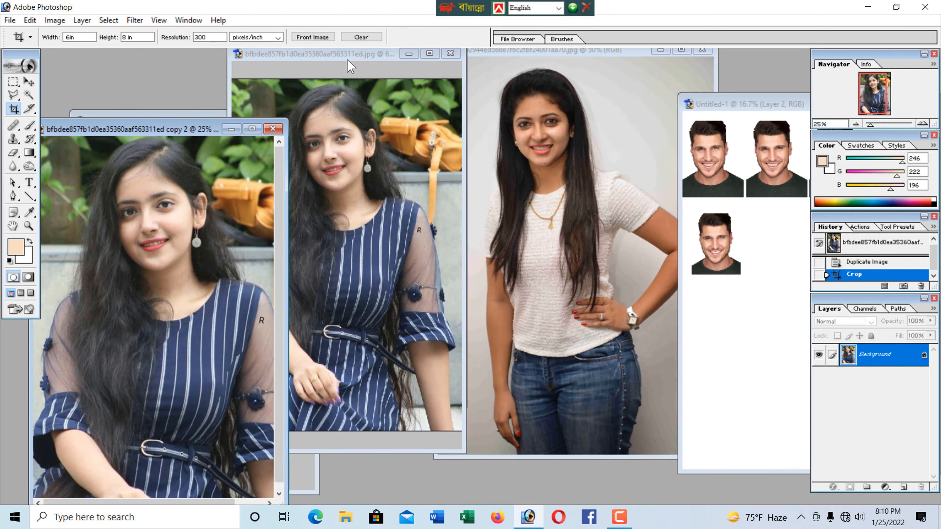
- Bring the white-top portrait to the front, move its window into the open area and duplicate the image under the default copy name
click(367, 77)
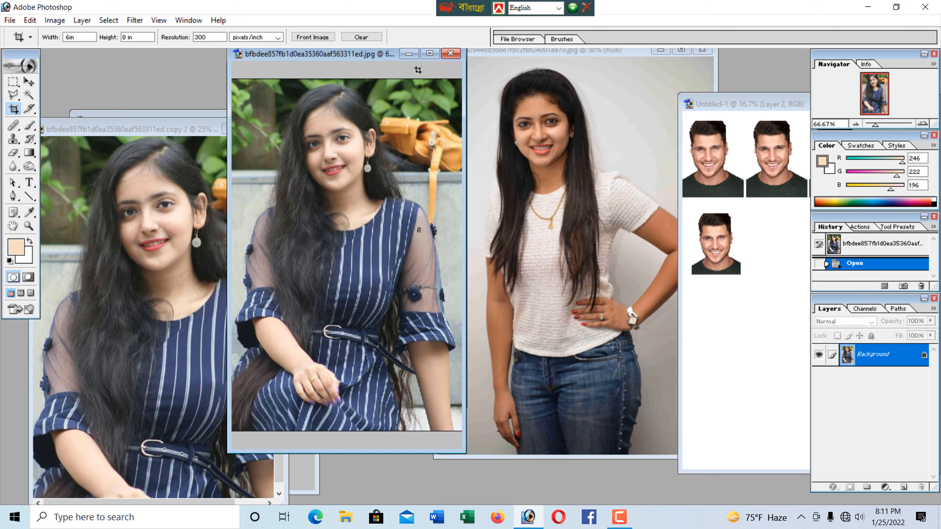
click(596, 61)
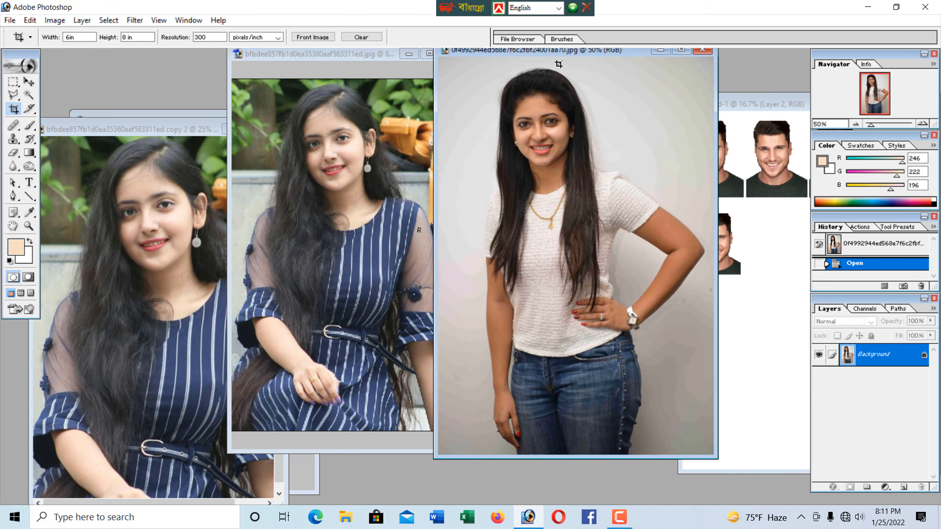
drag(588, 56, 460, 127)
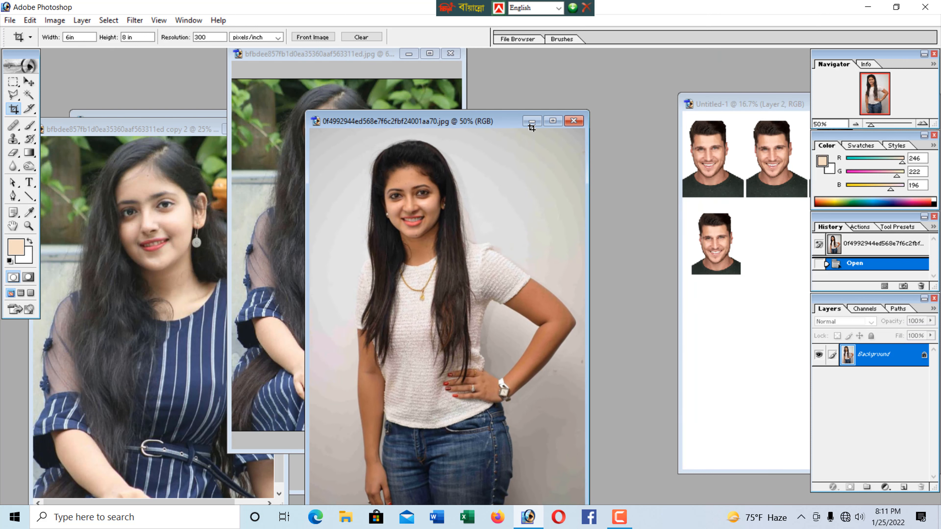
right_click(478, 125)
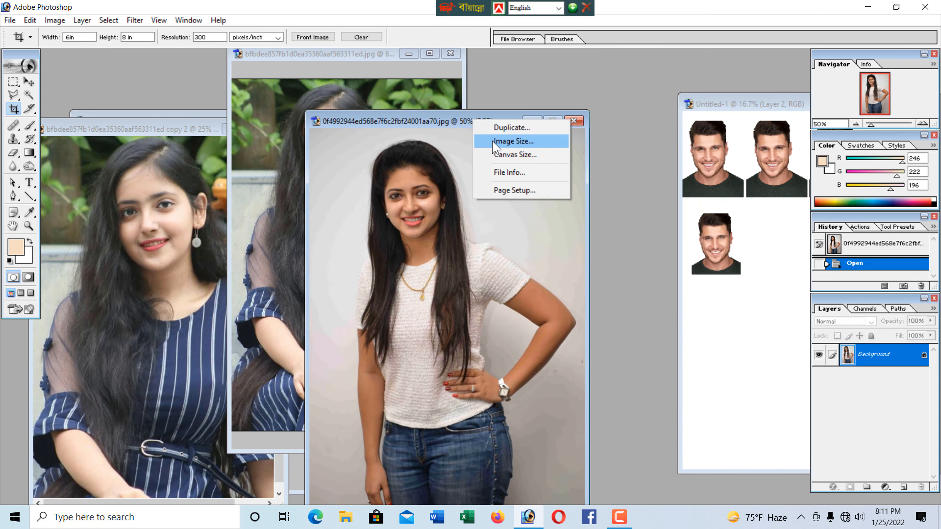
click(505, 128)
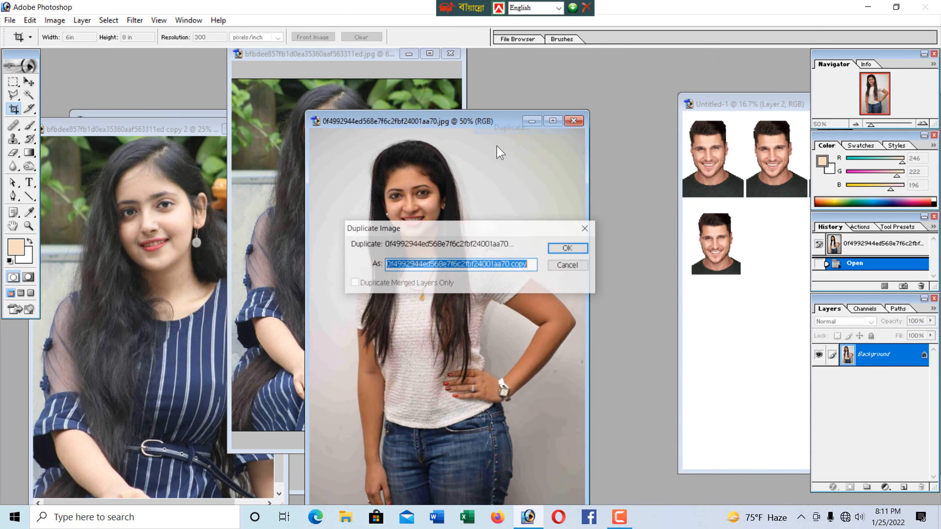
click(563, 252)
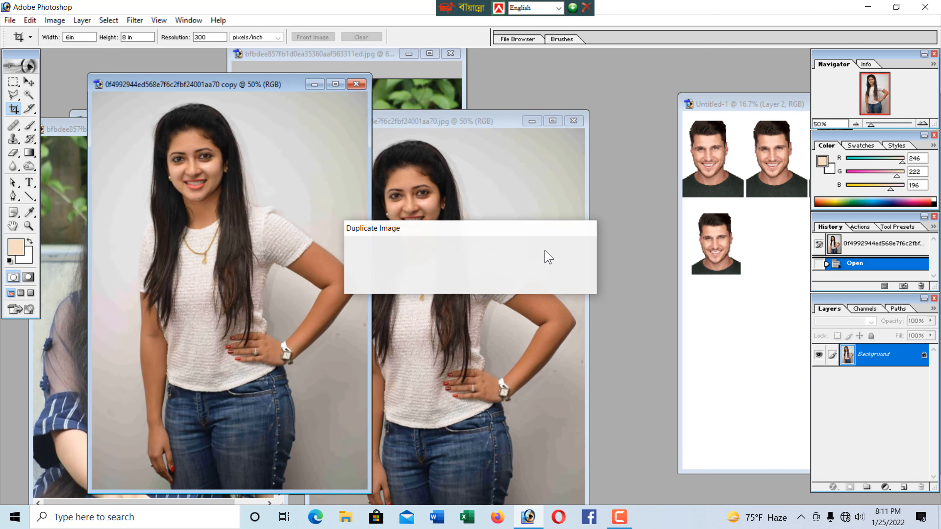
- Duplicate the white-top copy once more and arrange the windows with the original portrait between its two copies
right_click(299, 86)
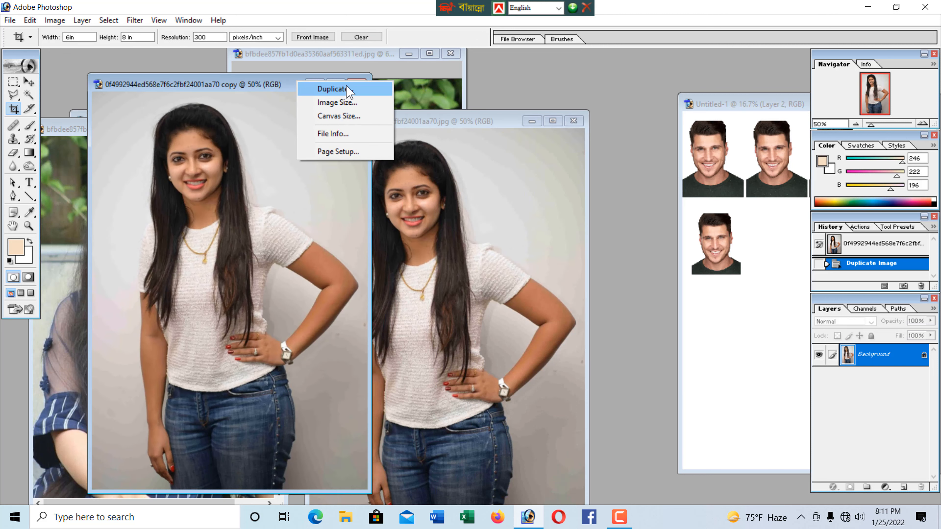
click(326, 89)
click(568, 248)
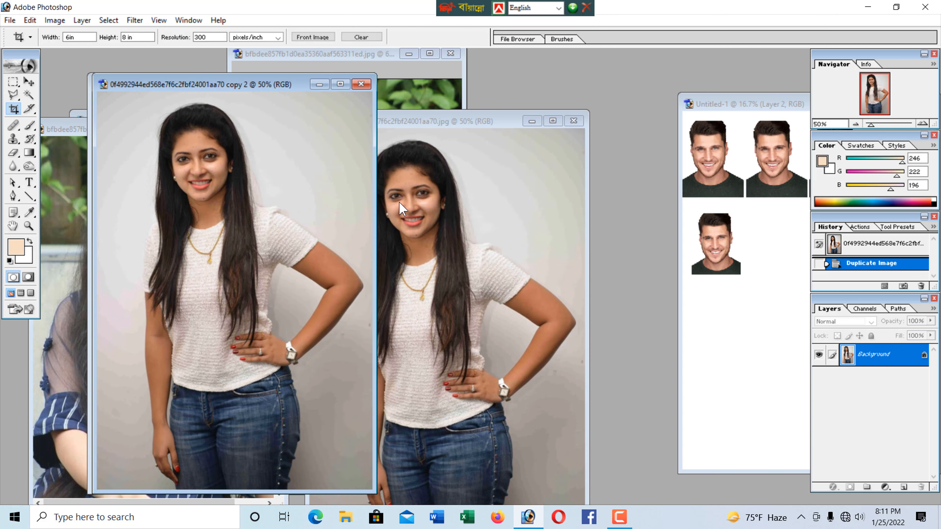
drag(276, 87, 662, 78)
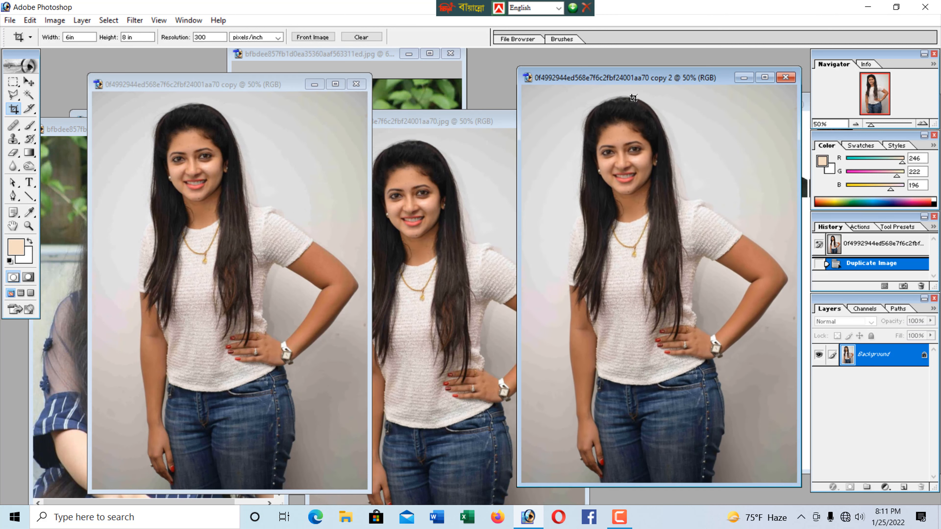
click(437, 126)
drag(424, 126, 431, 79)
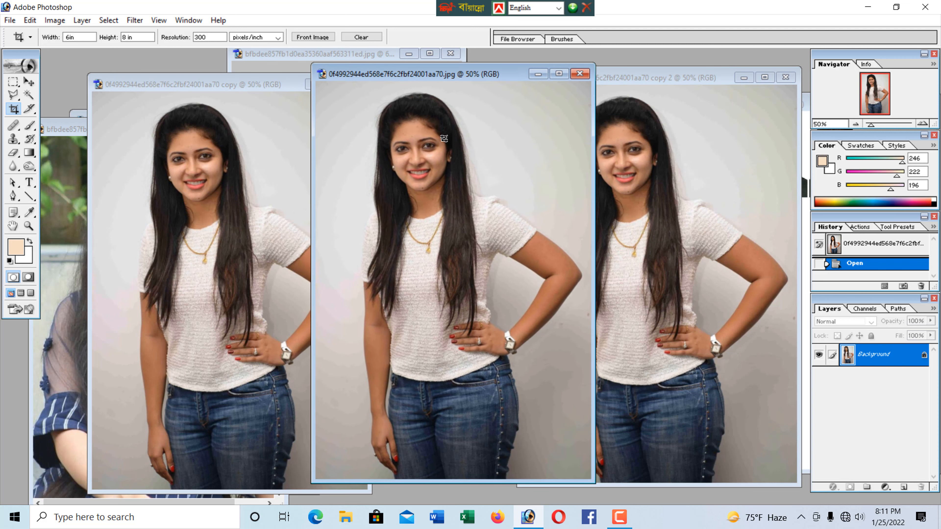
- Maximize the original white-top portrait and start a 10 in wide by 8 in high crop frame over the head and shoulders
click(559, 73)
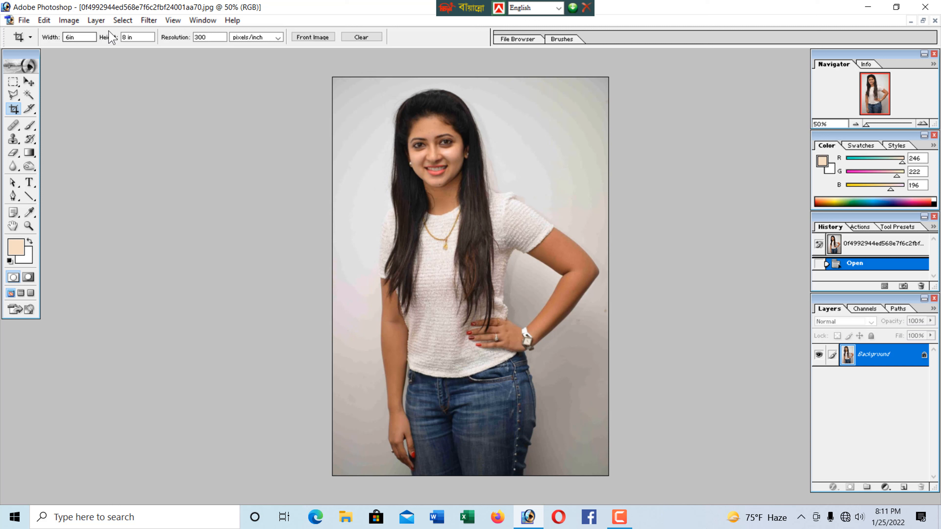
click(68, 37)
key(BackSpace)
click(129, 38)
key(BackSpace)
mouse_move(388, 123)
mouse_down()
mouse_move(546, 371)
mouse_move(579, 458)
mouse_move(563, 454)
mouse_move(537, 491)
mouse_move(560, 524)
mouse_move(528, 462)
mouse_up()
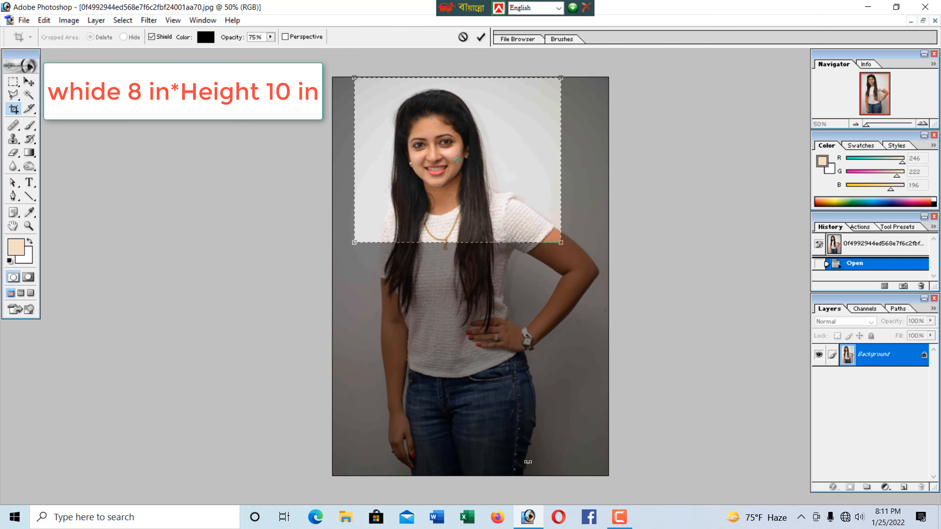
- Enlarge the crop frame, turn it a quarter turn into portrait orientation and shift it left over the white-top portrait
mouse_move(561, 242)
mouse_down()
mouse_move(559, 313)
mouse_move(594, 413)
mouse_move(567, 383)
mouse_up()
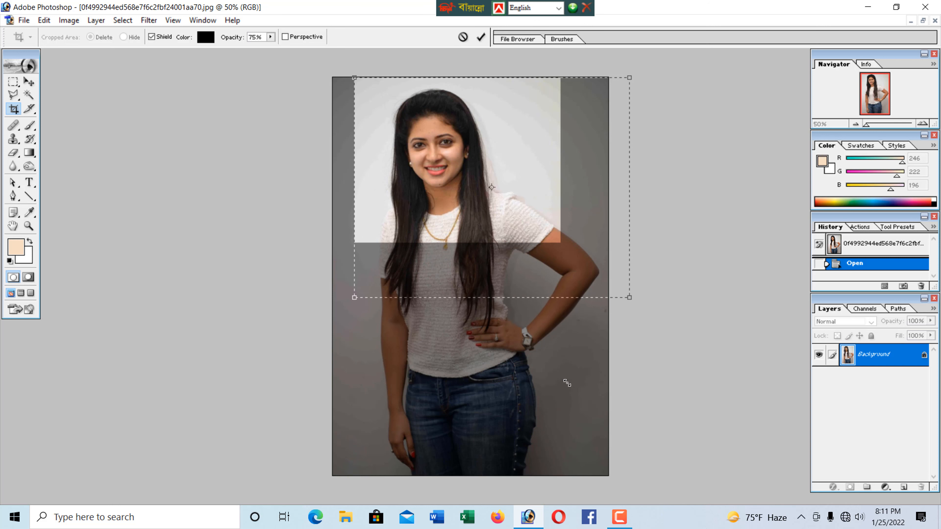
drag(643, 311, 343, 419)
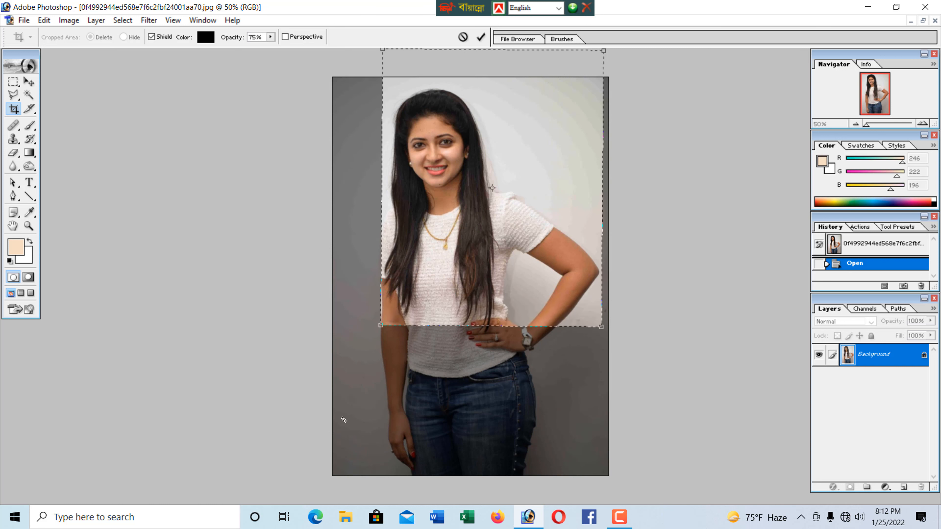
key(Left)
key(Left)
key(Left)
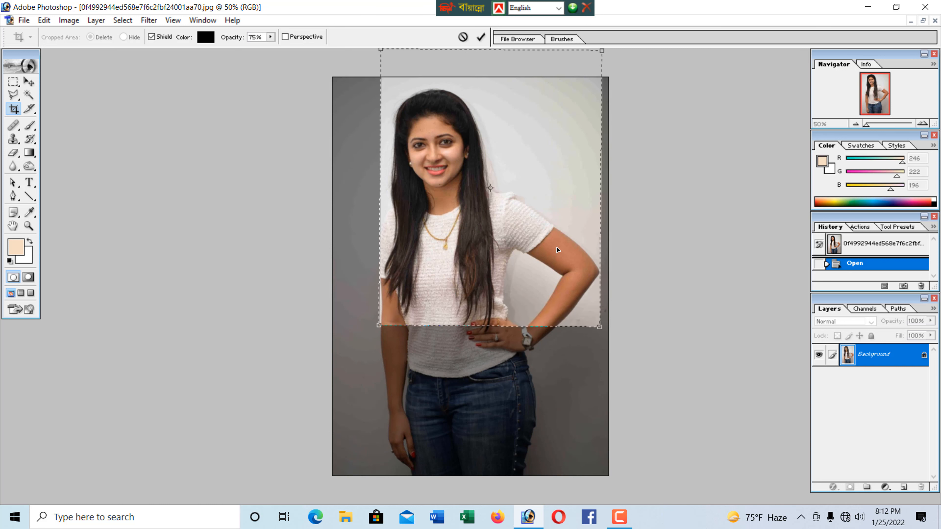
key(Left)
key(Left)
key(Left)
key(Left)
key(Left)
key(Left)
key(Left)
key(Left)
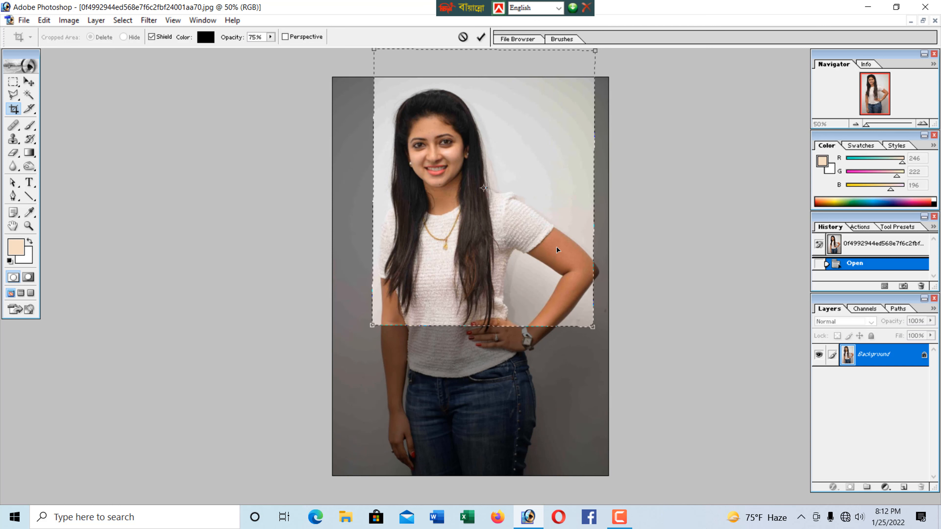
key(Left)
key(Left)
key(Left)
key(Left)
key(Left)
key(Left)
key(Left)
key(Left)
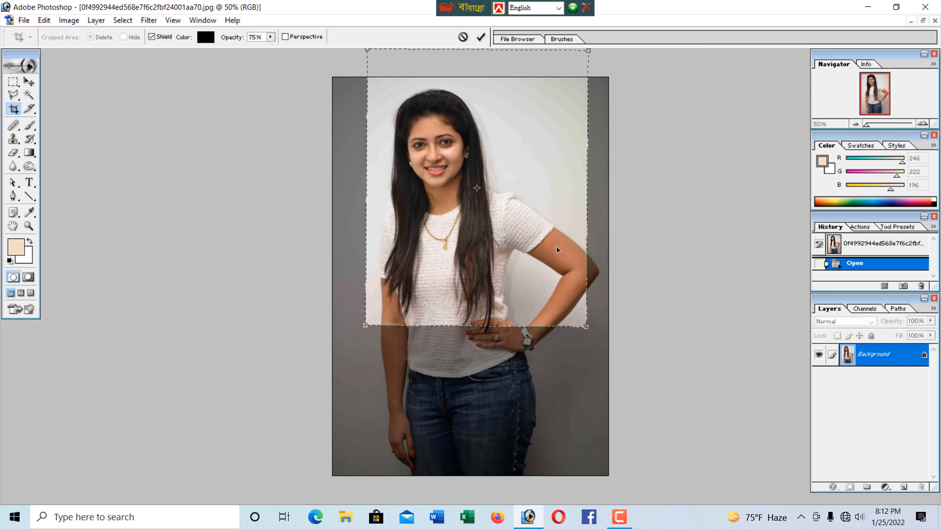
- Lower the upright crop frame until its upper edge lies just inside the image, slightly above the hair
key(Down)
key(Down)
key(Down)
key(Down)
key(Down)
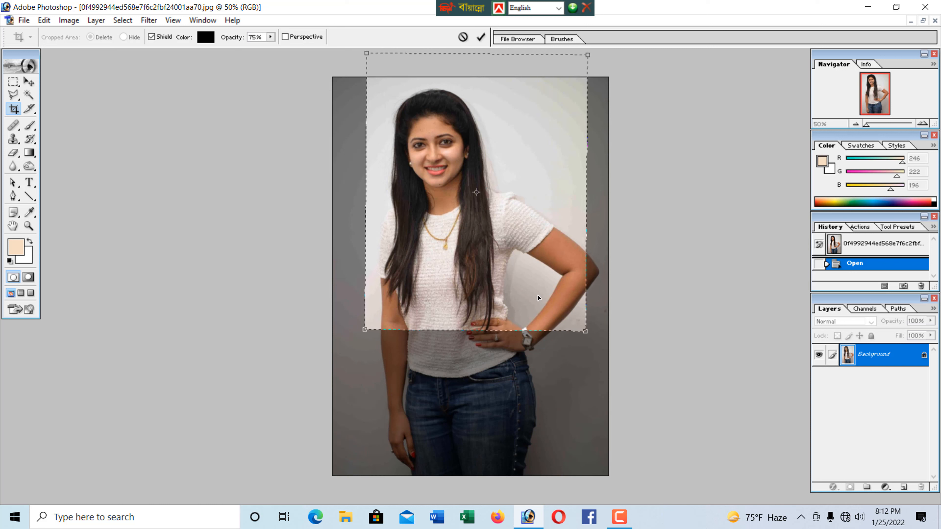
key(Down)
key(Down)
key(Down)
key(Down)
key(Down)
key(Down)
key(Down)
key(Down)
key(Down)
key(Down)
key(Down)
key(Down)
key(Down)
key(Down)
key(Down)
key(Down)
key(Down)
key(Down)
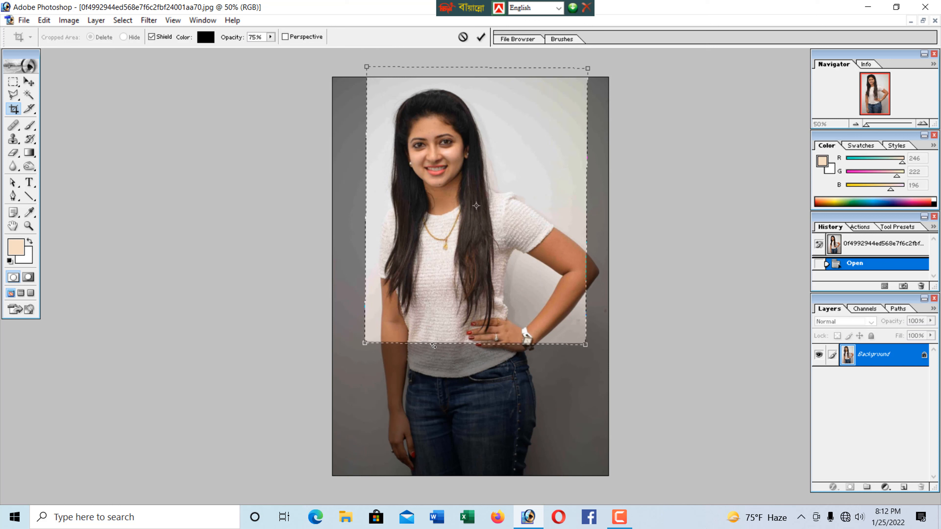
key(Down)
key(Down)
key(Down)
key(Down)
key(Down)
key(Down)
key(Down)
key(Down)
key(Down)
key(Down)
key(Down)
key(Down)
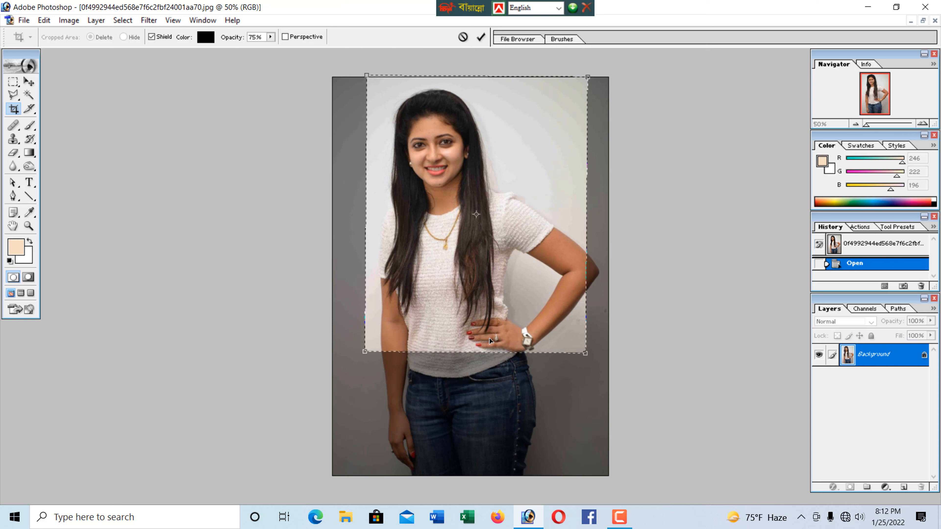
key(Down)
key(Down)
key(Down)
key(Down)
key(Down)
key(Down)
key(Down)
key(Down)
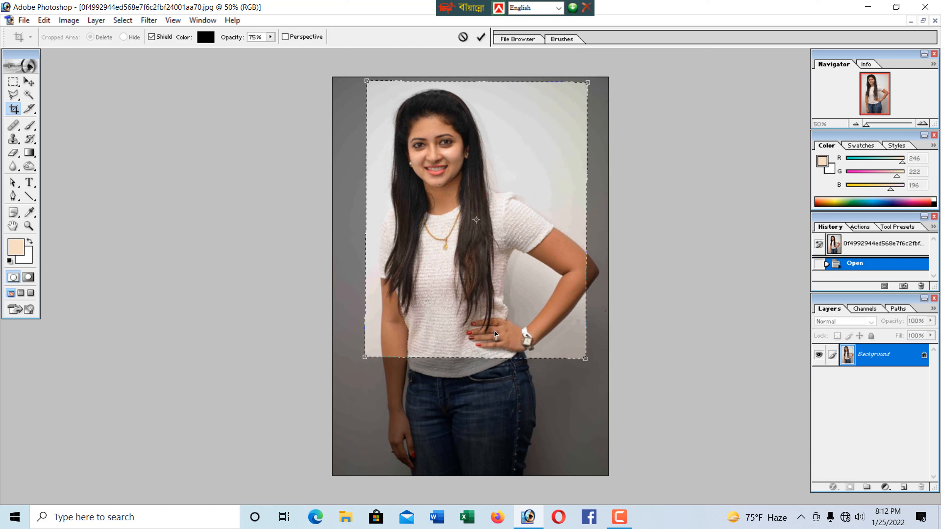
- Shift the crop frame further left and enlarge it so it reaches down past the waist to the upper jeans
key(Left)
key(Left)
key(Left)
key(Left)
key(Left)
key(Left)
key(Left)
key(Left)
key(Left)
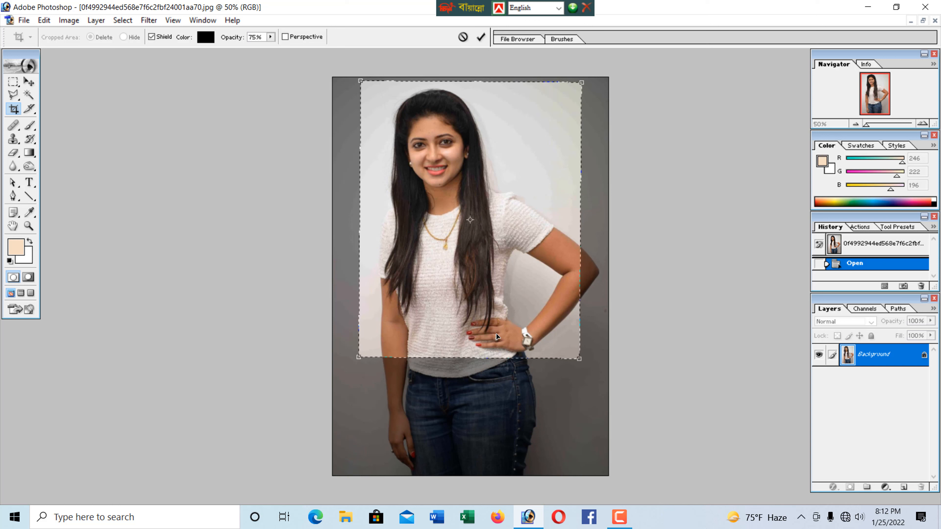
key(Left)
key(Left)
key(Left)
key(Left)
key(Left)
key(Left)
key(Left)
key(Left)
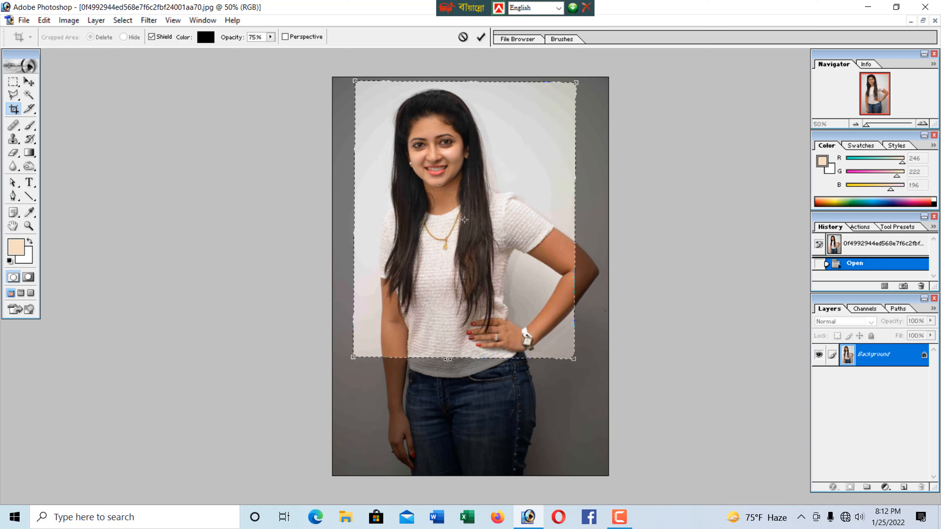
drag(353, 357, 299, 424)
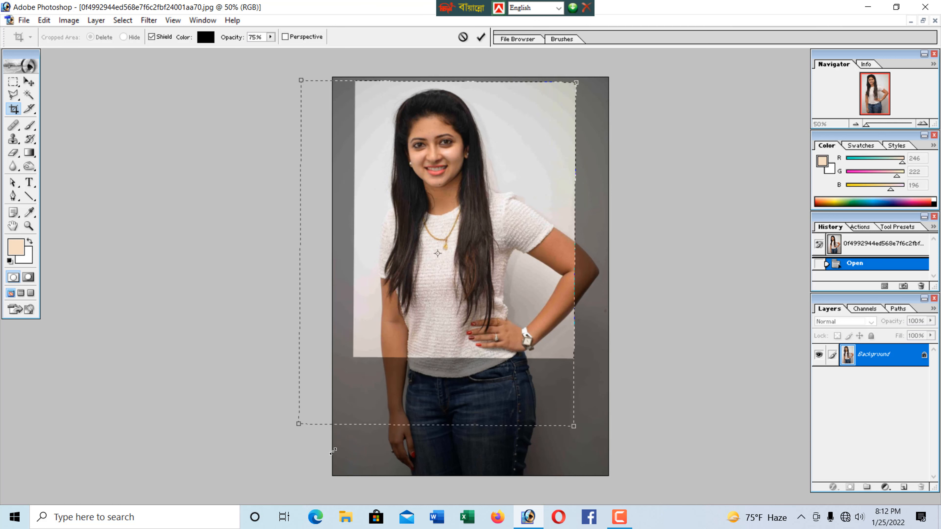
drag(333, 451, 318, 400)
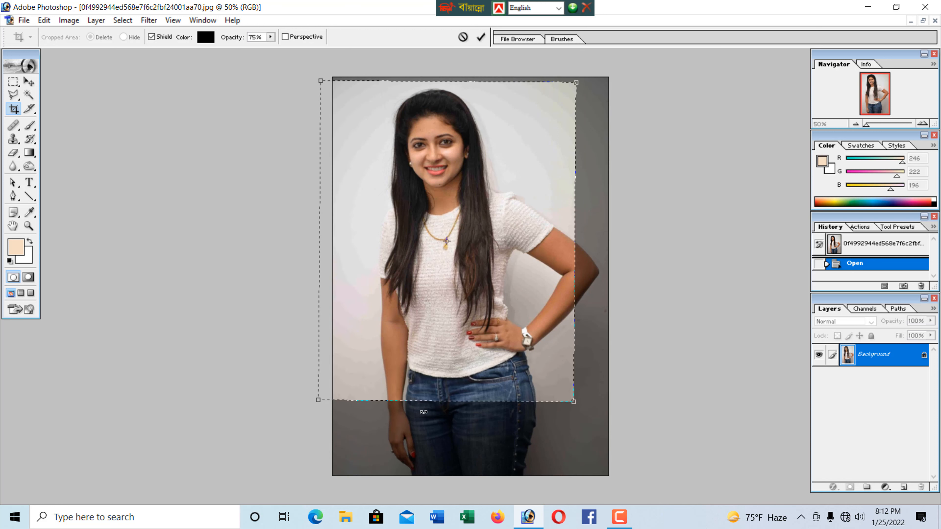
- Move the enlarged crop frame right until its left edge lies inside the image, and apply the crop
key(Right)
key(Right)
key(Right)
key(Right)
key(Right)
key(Right)
key(Right)
key(Right)
key(Right)
key(Right)
key(Right)
key(Right)
key(Right)
key(Right)
key(Right)
key(Right)
key(Right)
key(Right)
key(Right)
key(Right)
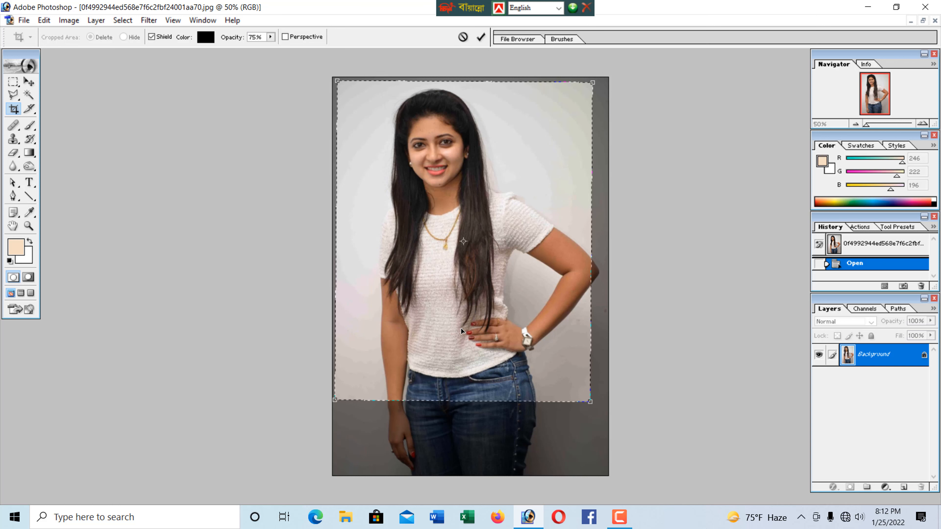
key(Return)
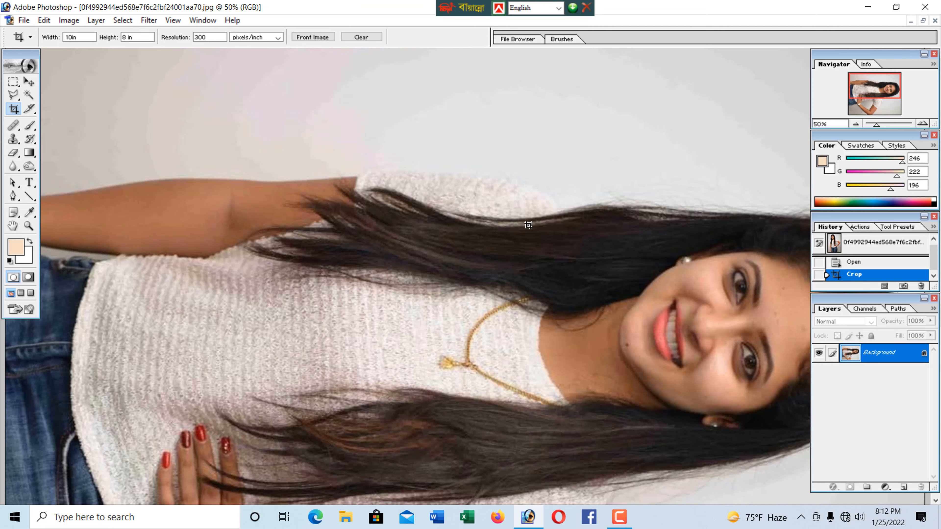
- Rotate the canvas of the cropped white-top portrait 90° clockwise
key(ctrl+minus)
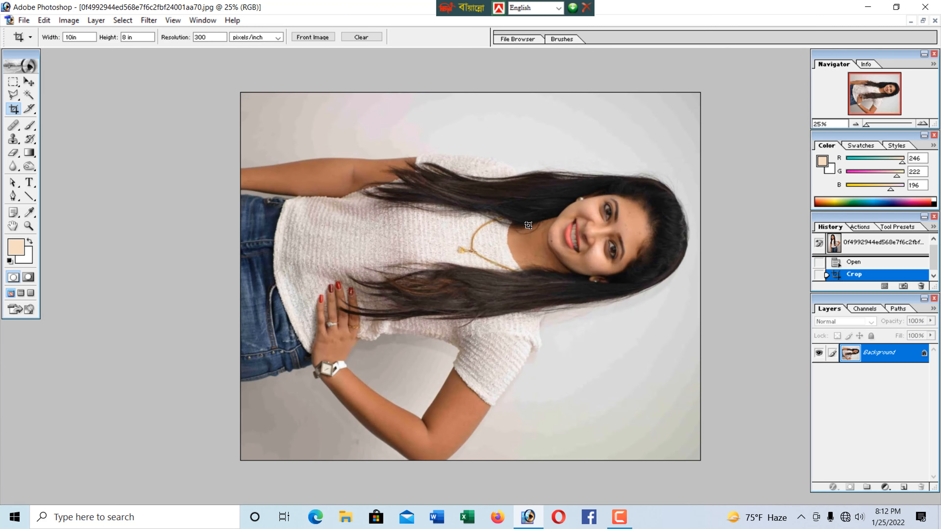
click(68, 20)
mouse_move(112, 142)
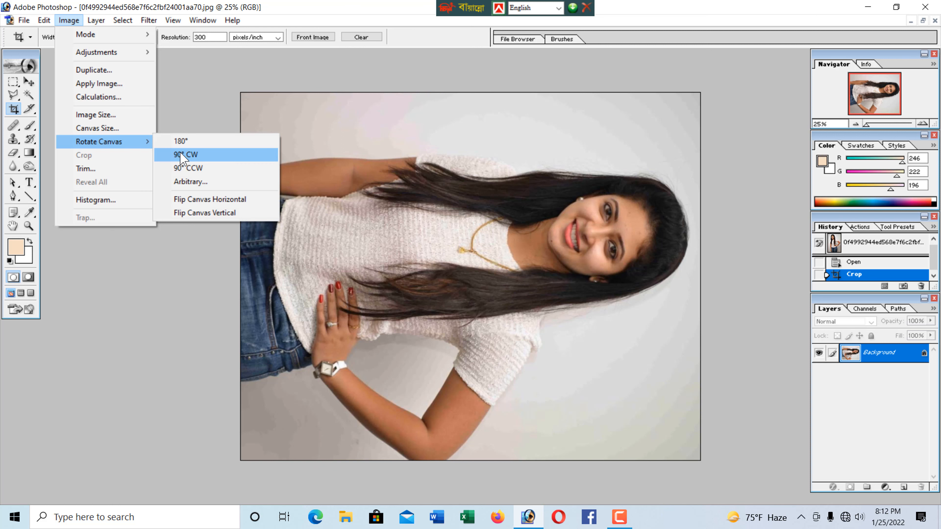
click(192, 156)
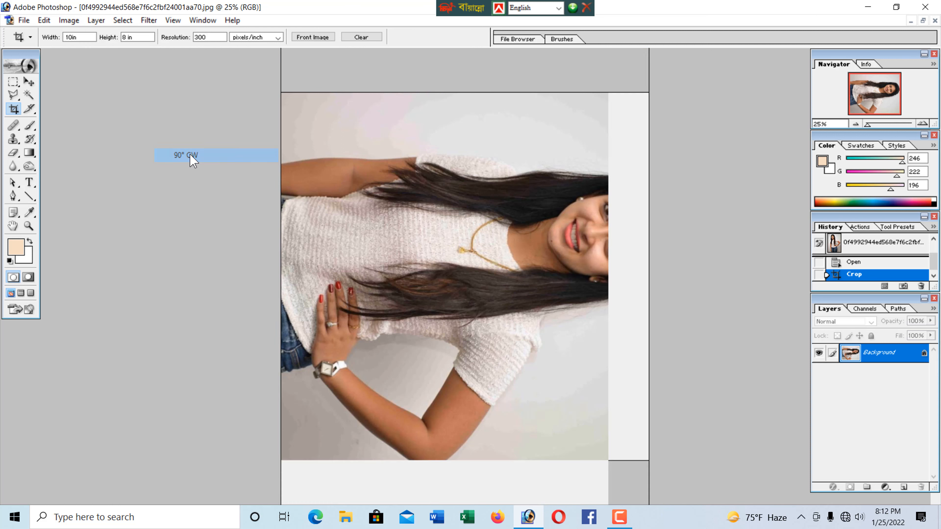
- Check the rotated portrait's document width, height and resolution without changing them
click(68, 20)
click(103, 120)
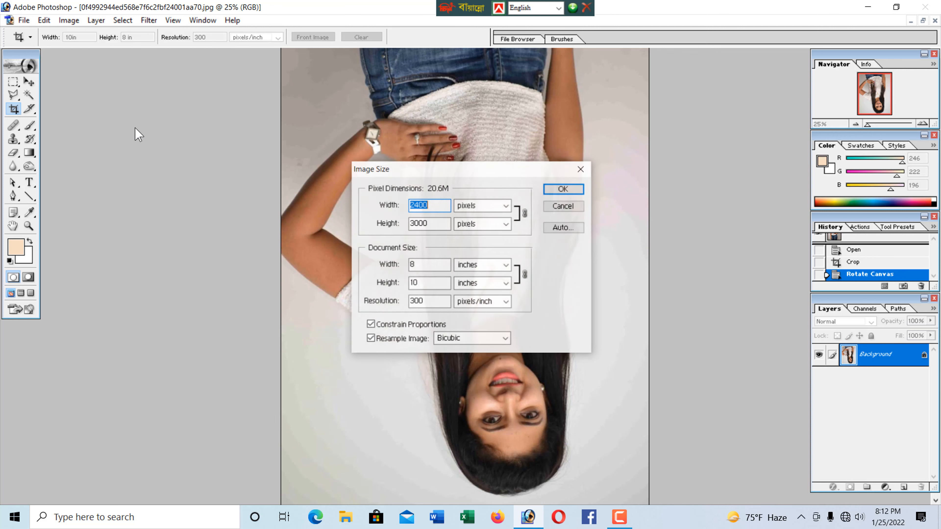
click(581, 170)
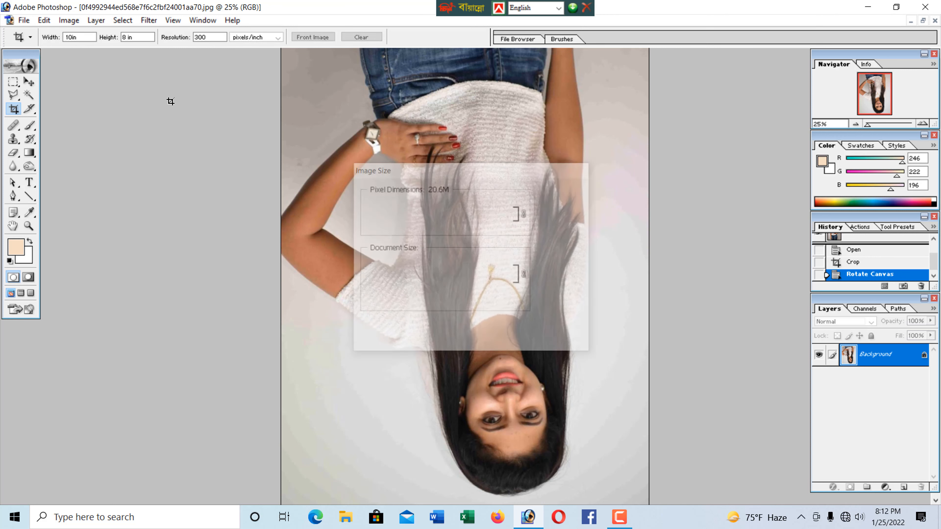
- Rotate the canvas 90° clockwise twice more so the white-top portrait stands upright
click(68, 20)
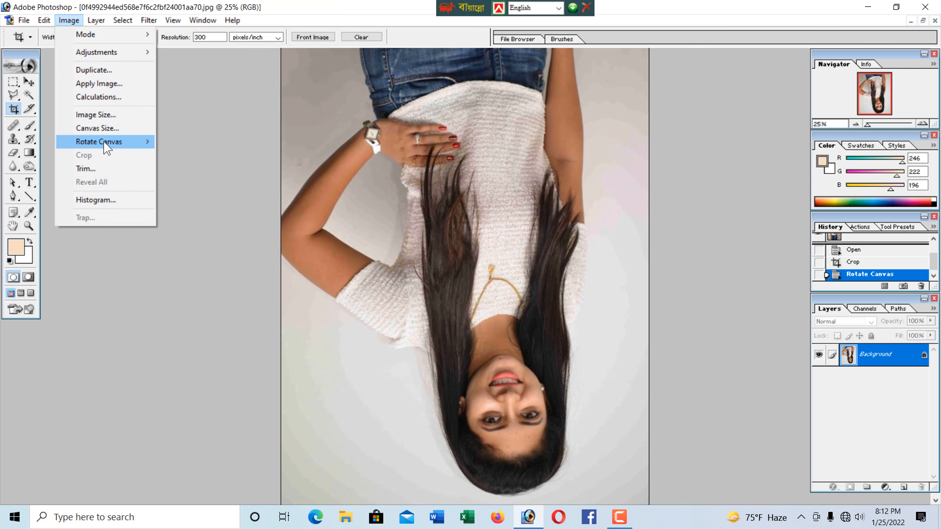
mouse_move(106, 142)
click(199, 155)
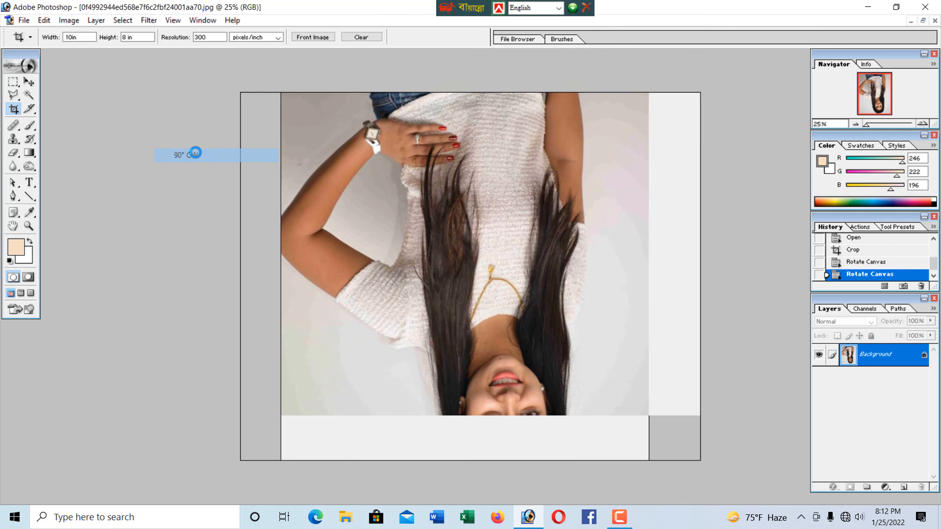
click(68, 21)
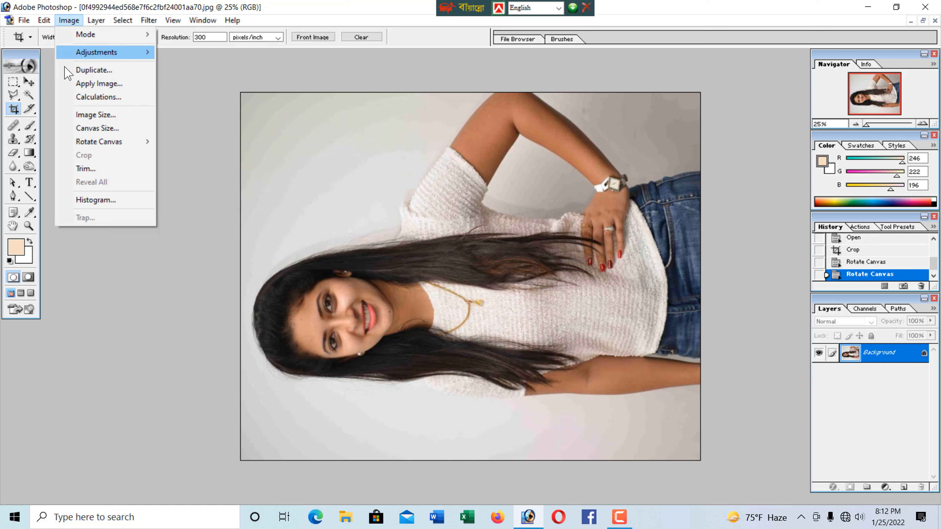
mouse_move(109, 148)
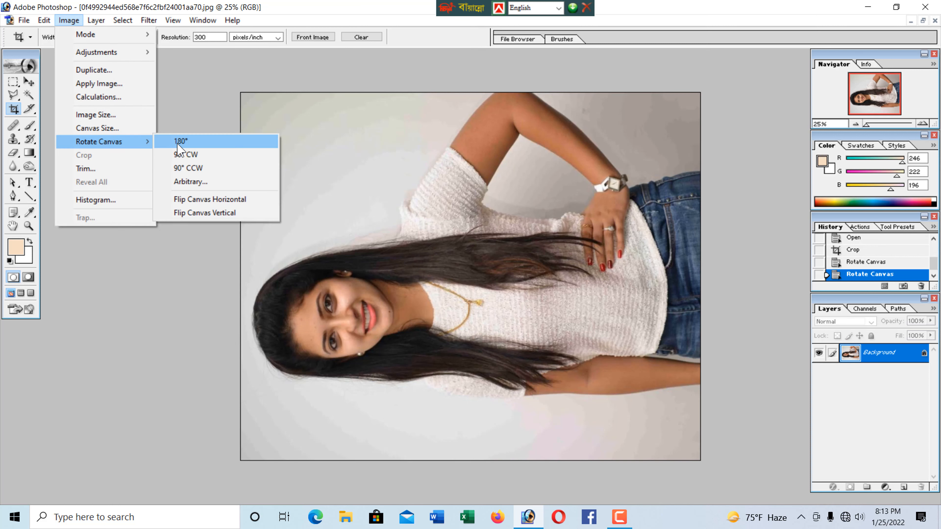
click(198, 155)
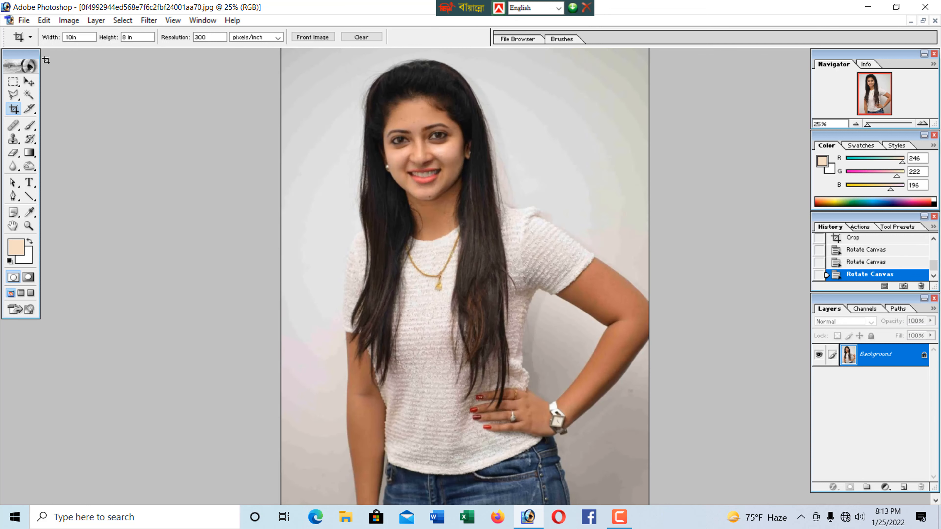
- Switch to the Move tool, reduce the portrait's view to 8.33% and restore its document window
click(29, 82)
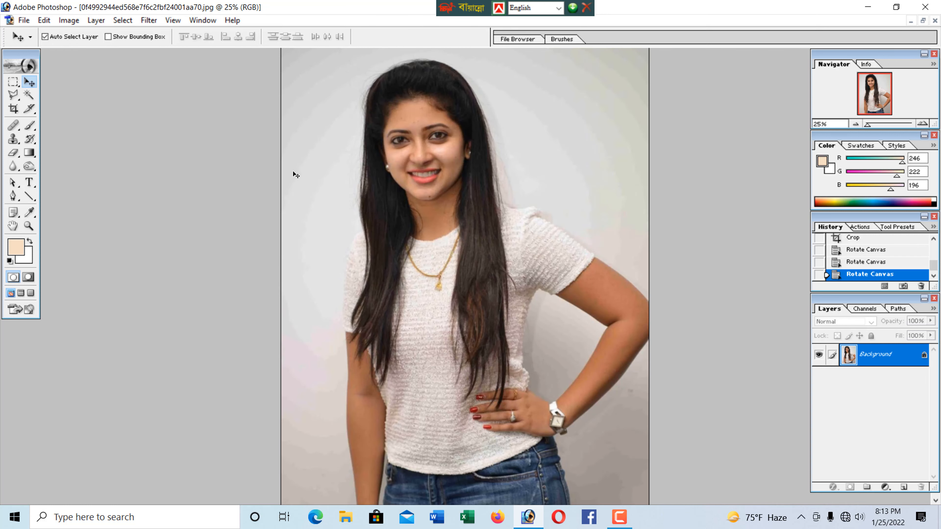
key(ctrl+minus)
key(ctrl+minus)
key(ctrl+minus)
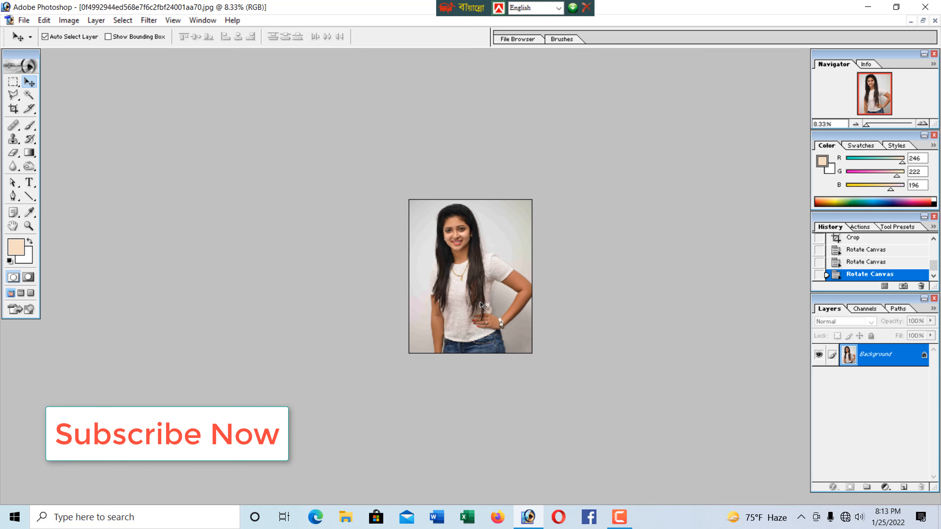
click(923, 20)
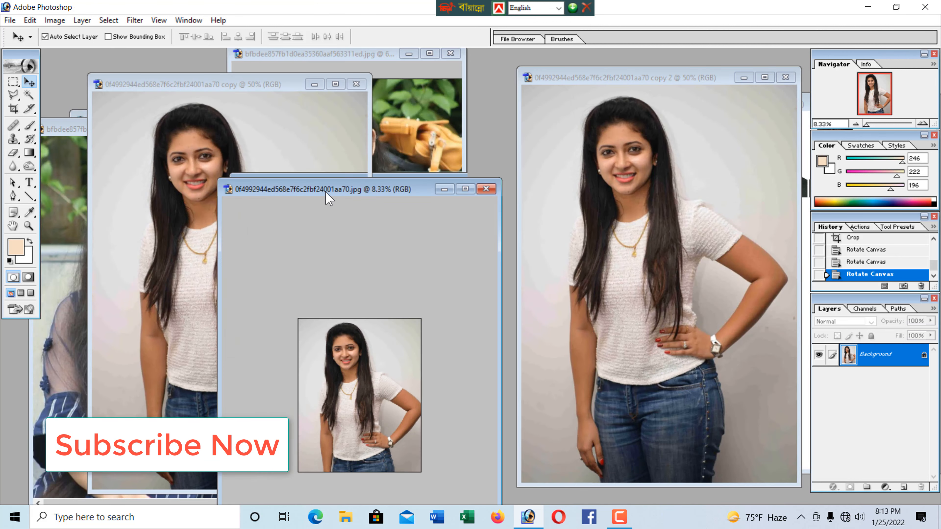